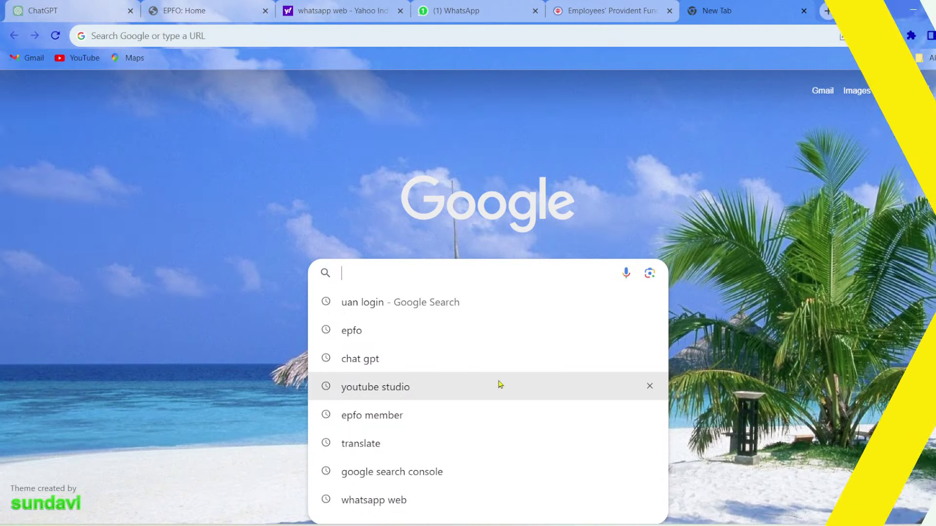
Step: Search Google for "uan login", open the EPFO UAN member portal and go to UAN Allotment for Existing PF
left_click(445, 308)
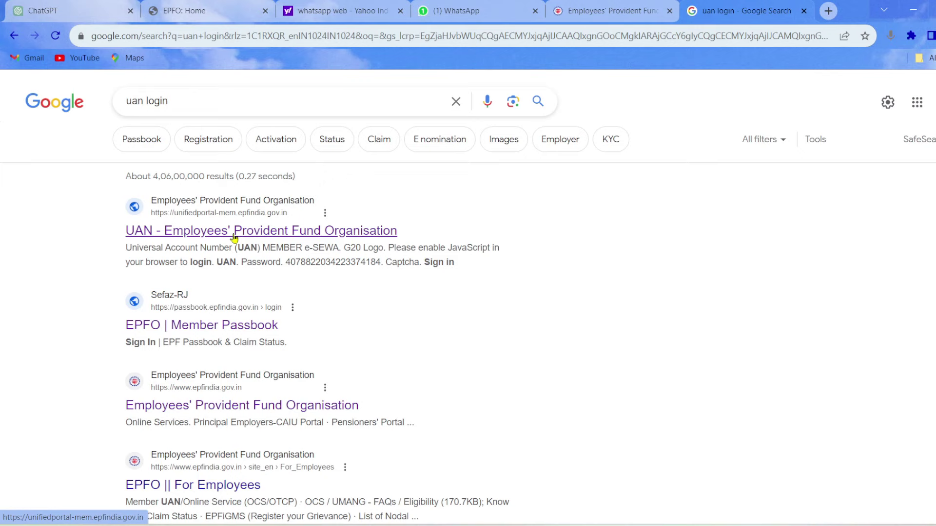
left_click(234, 238)
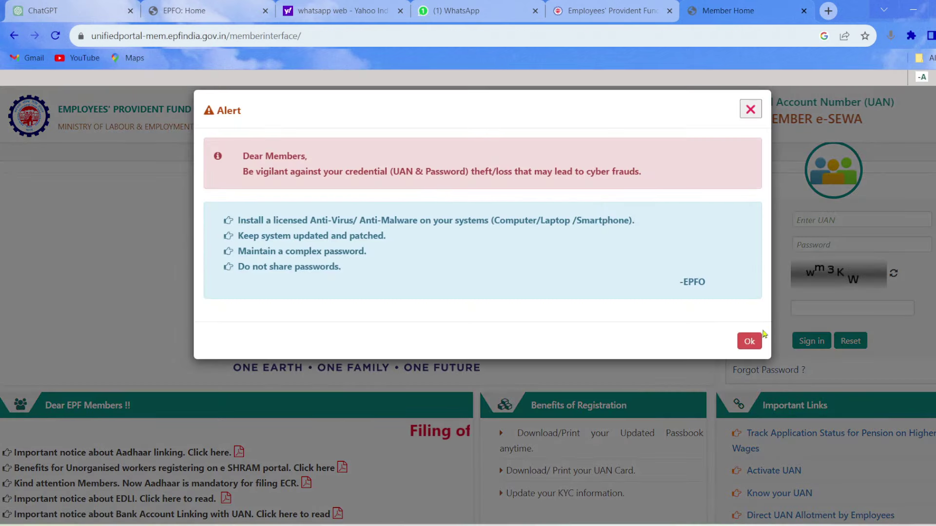
left_click(750, 341)
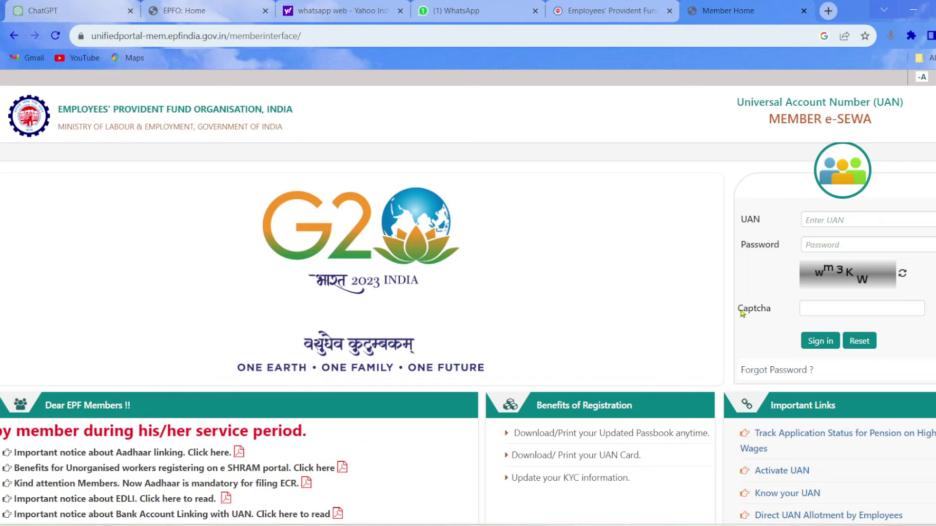
scroll(826, 246, "down", 3)
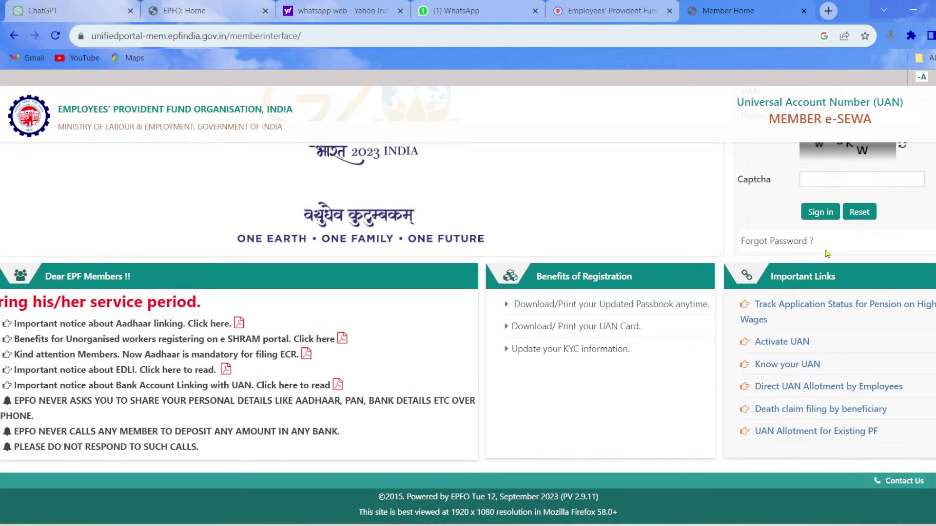
left_click(867, 434)
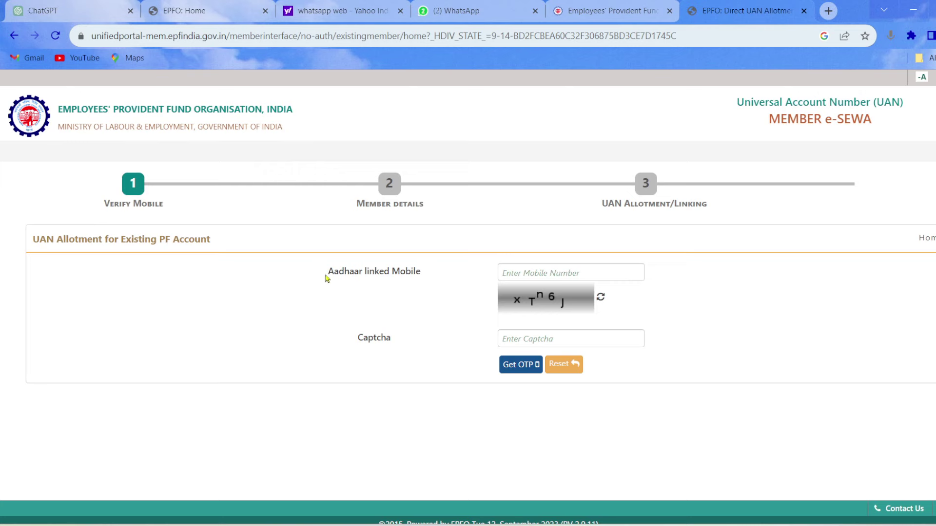
Step: Verify the Aadhaar linked mobile number by entering the number with its captcha and the OTP sent to it
left_click(530, 272)
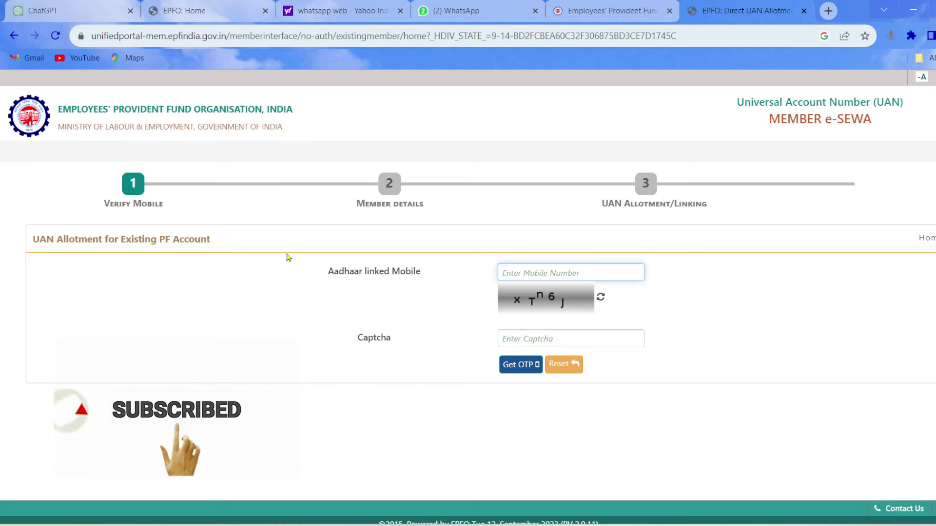
left_click_drag(330, 277, 426, 273)
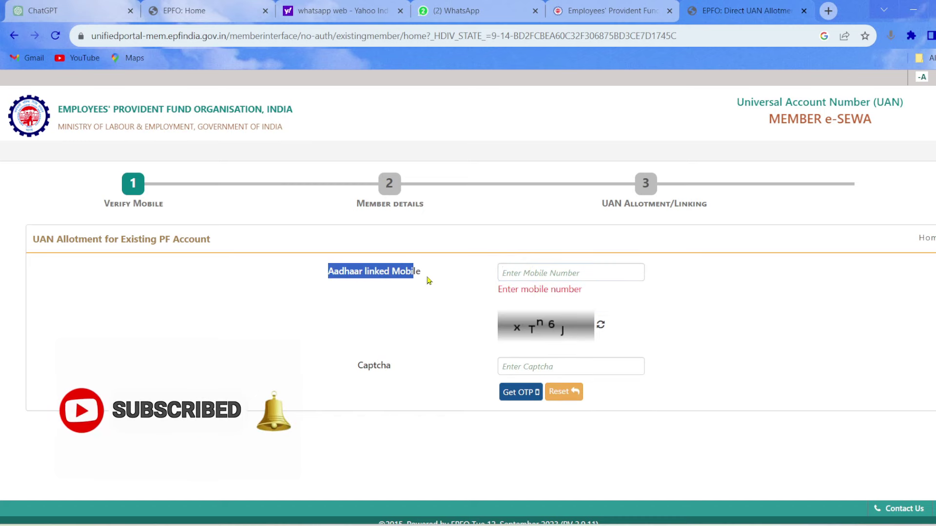
left_click(530, 273)
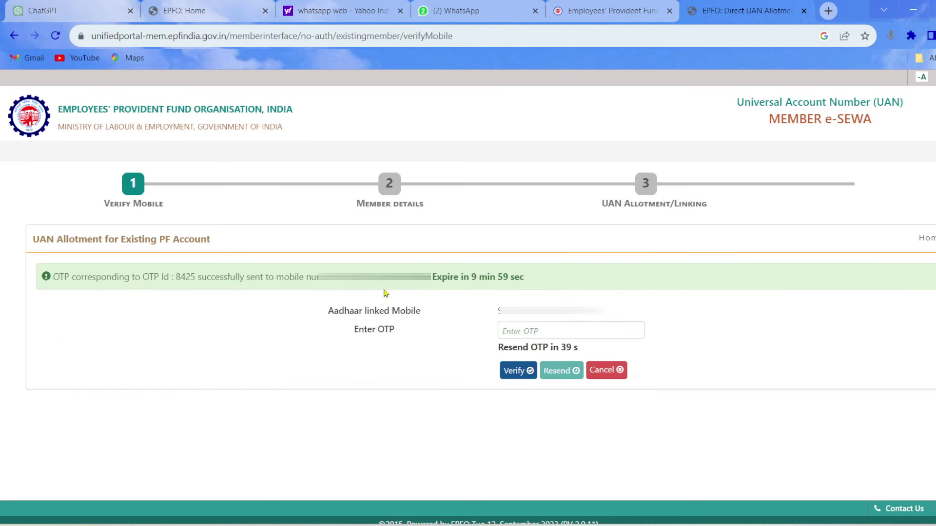
left_click(570, 330)
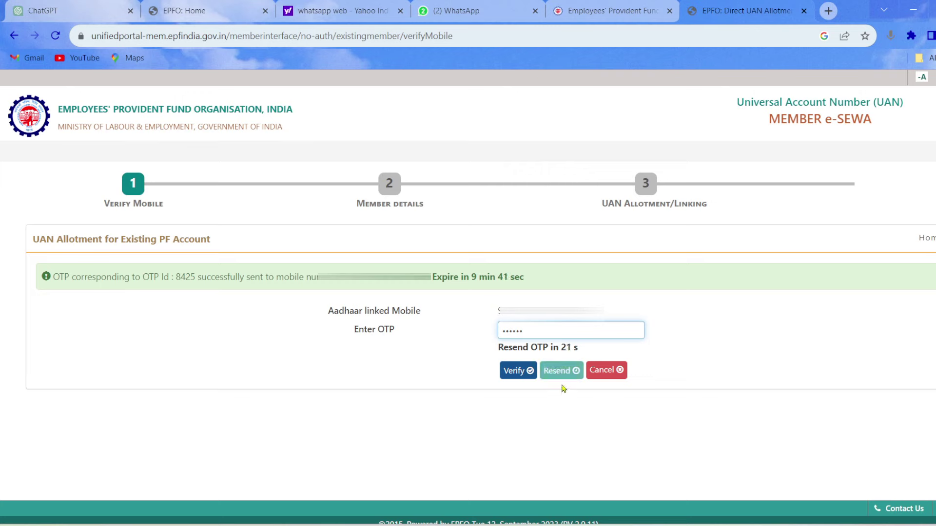
left_click(521, 375)
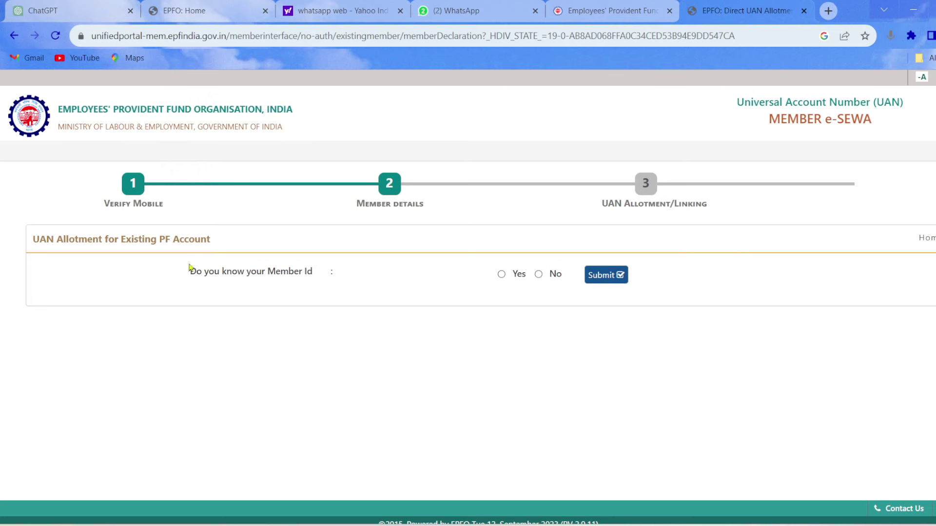
Step: Answer Yes to knowing the Member Id and submit the member's ID
left_click_drag(191, 274, 330, 274)
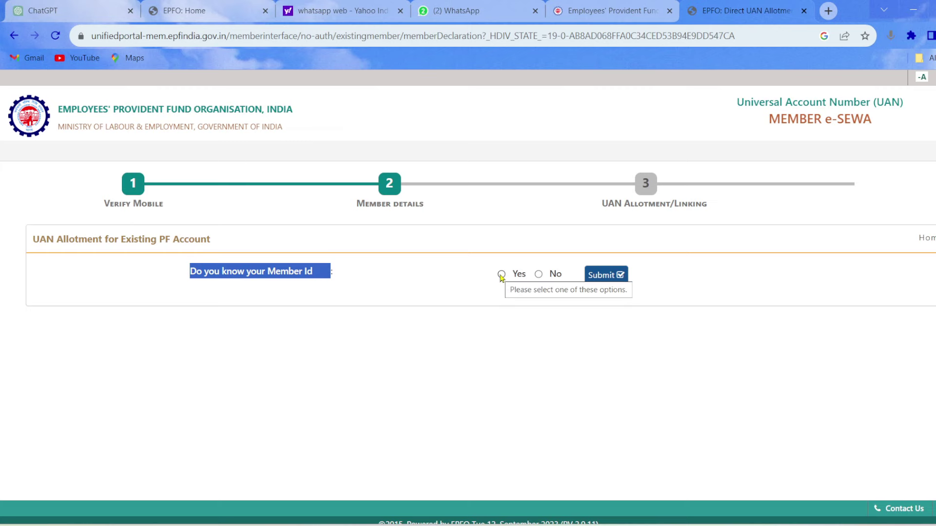
left_click(595, 277)
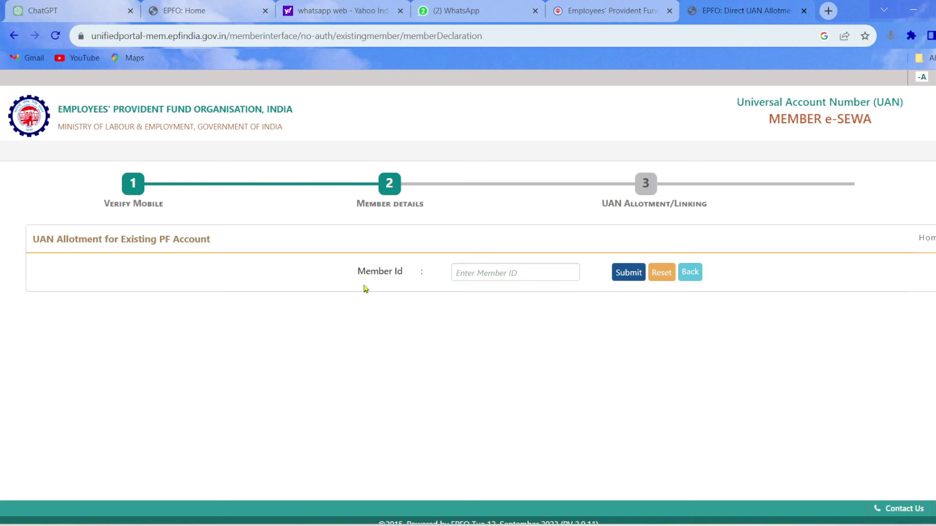
left_click(492, 274)
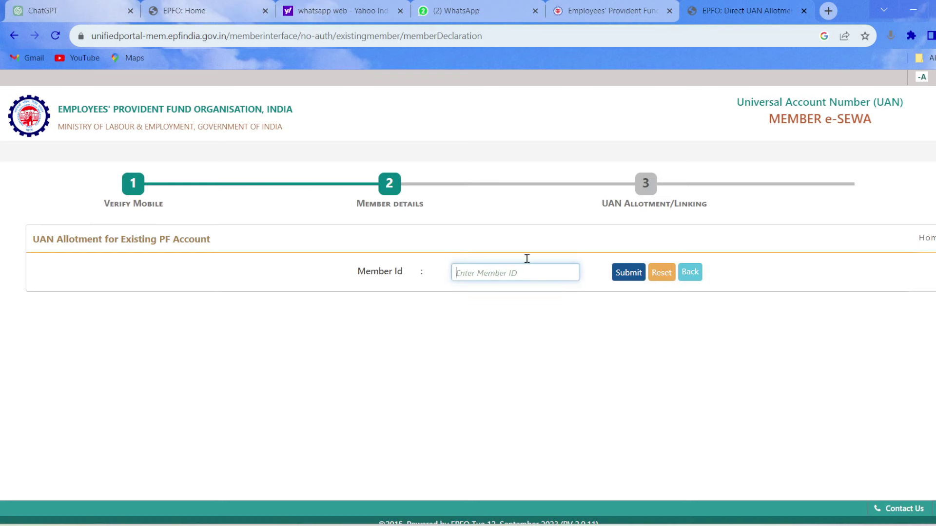
key("ctrl+v")
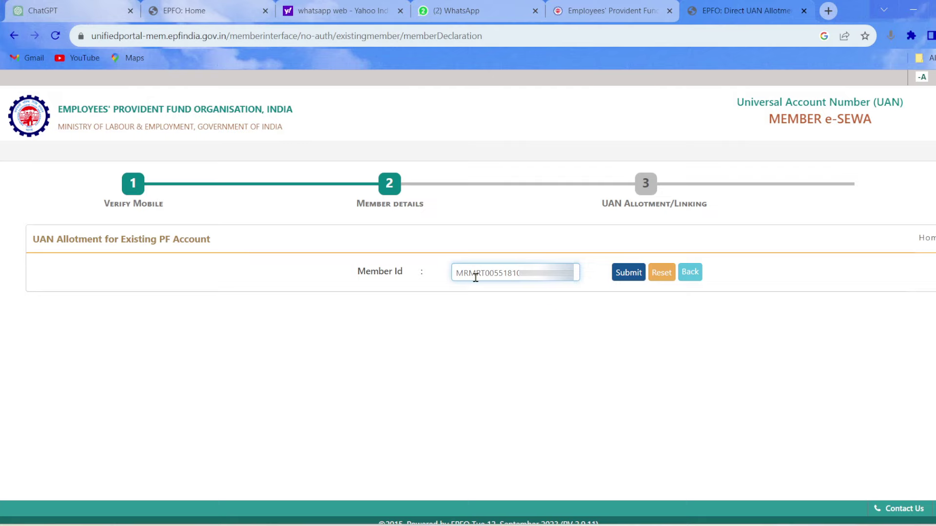
left_click(629, 272)
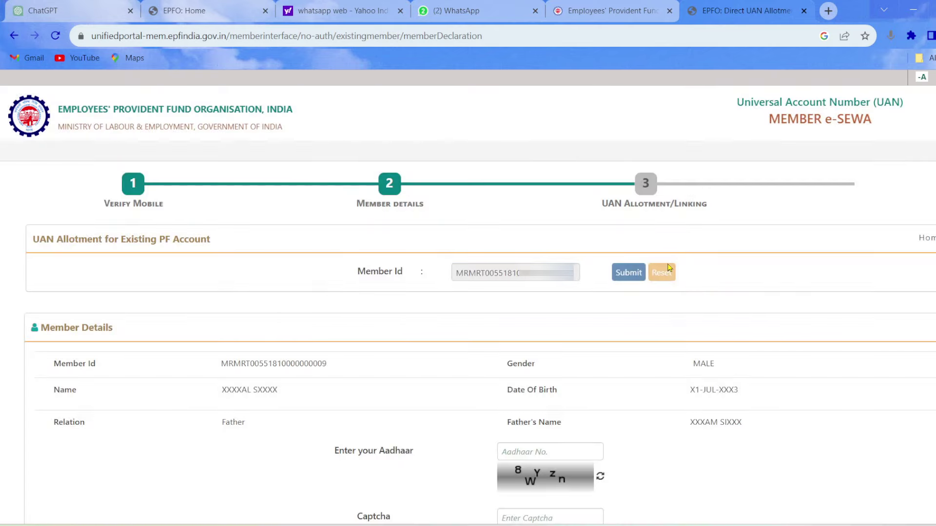
Step: Review the Member Details section, checking the gender, name, date of birth, relation and father's name, plus the Aadhaar and consent fields below
scroll(669, 267, "down", 3)
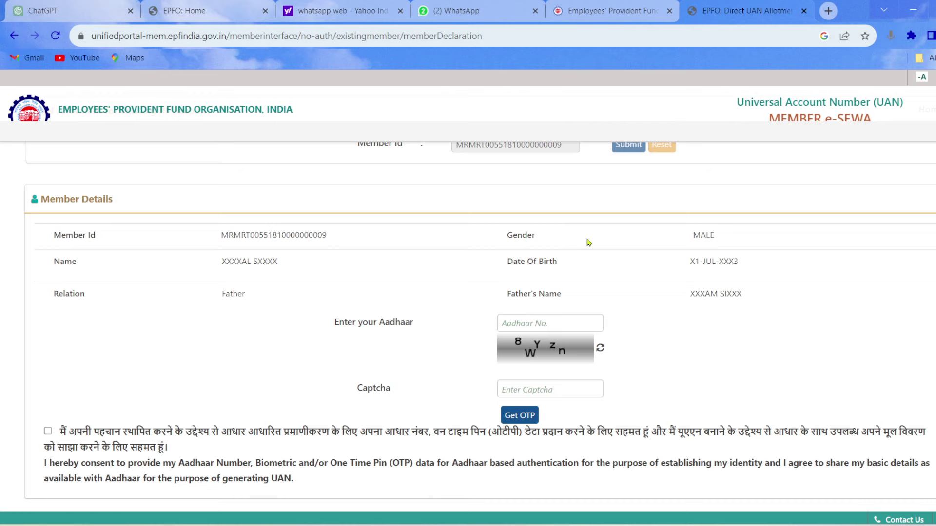
double_click(702, 234)
left_click_drag(222, 261, 292, 268)
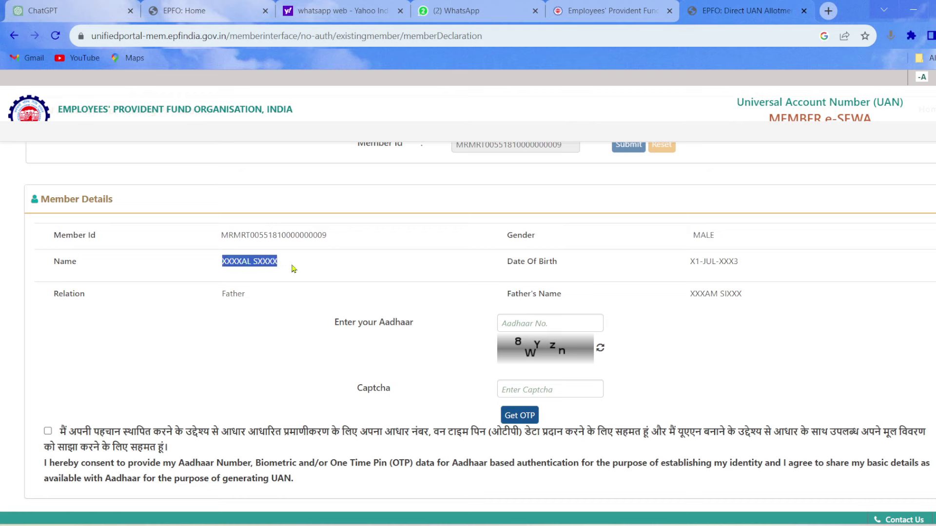
left_click(304, 266)
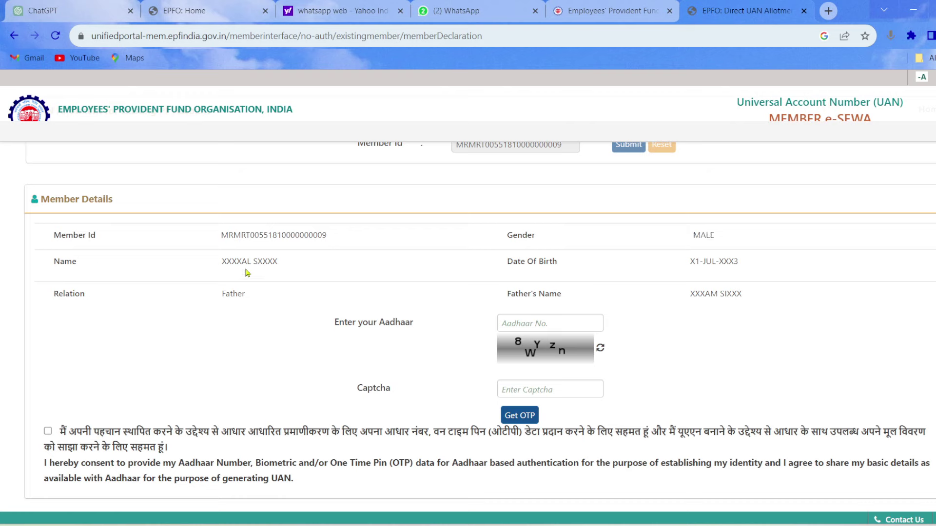
left_click_drag(254, 264, 286, 268)
left_click(277, 272)
scroll(228, 274, "up", 3)
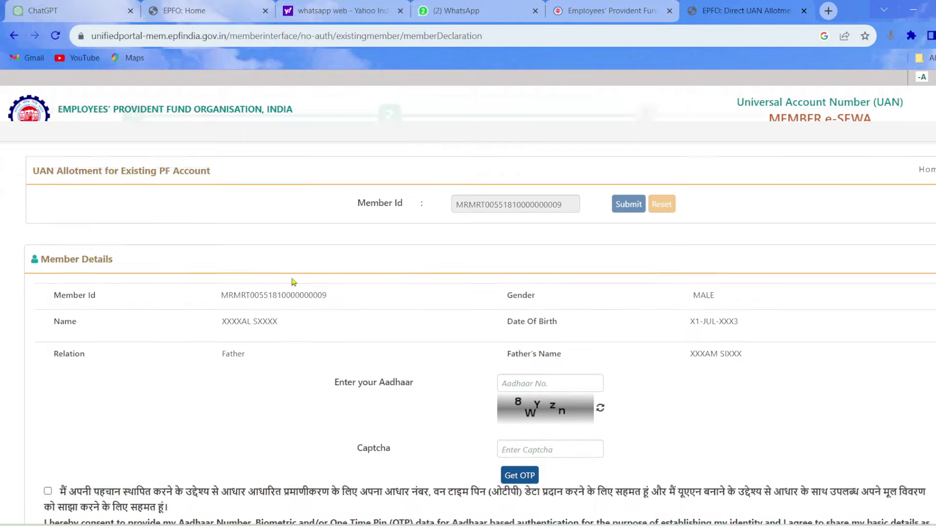
scroll(390, 331, "down", 1)
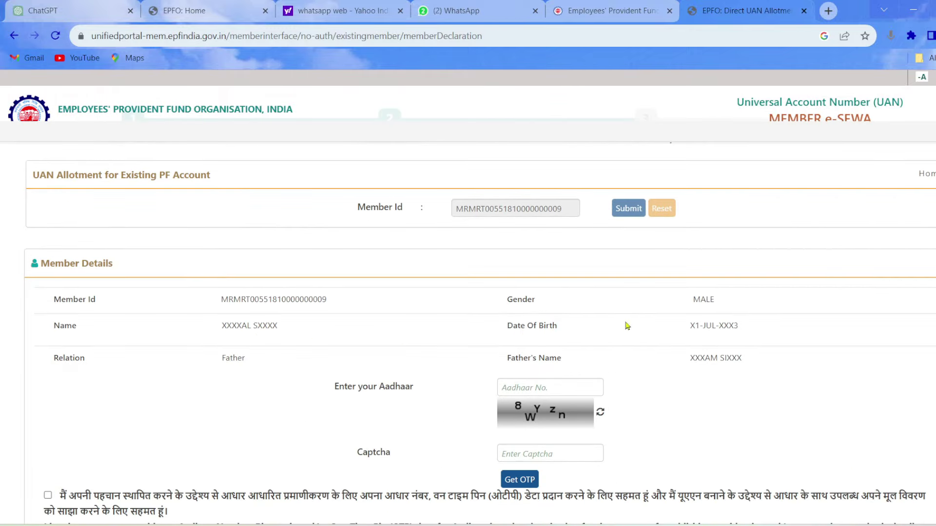
left_click_drag(694, 326, 749, 331)
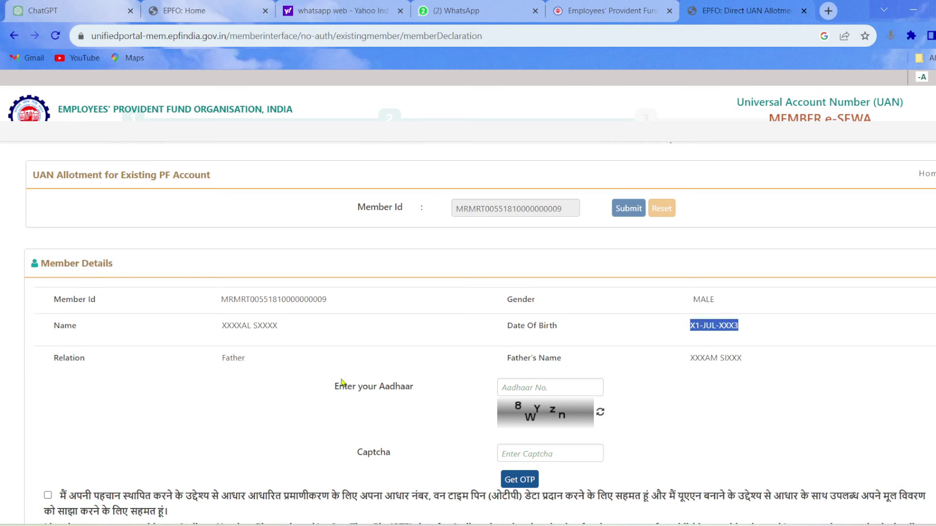
left_click(250, 395)
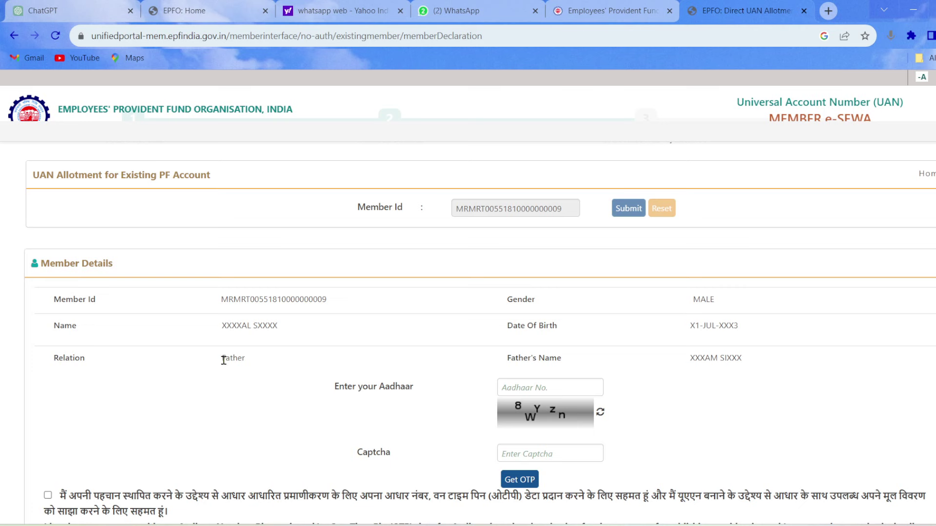
left_click_drag(224, 360, 257, 366)
left_click_drag(688, 359, 754, 362)
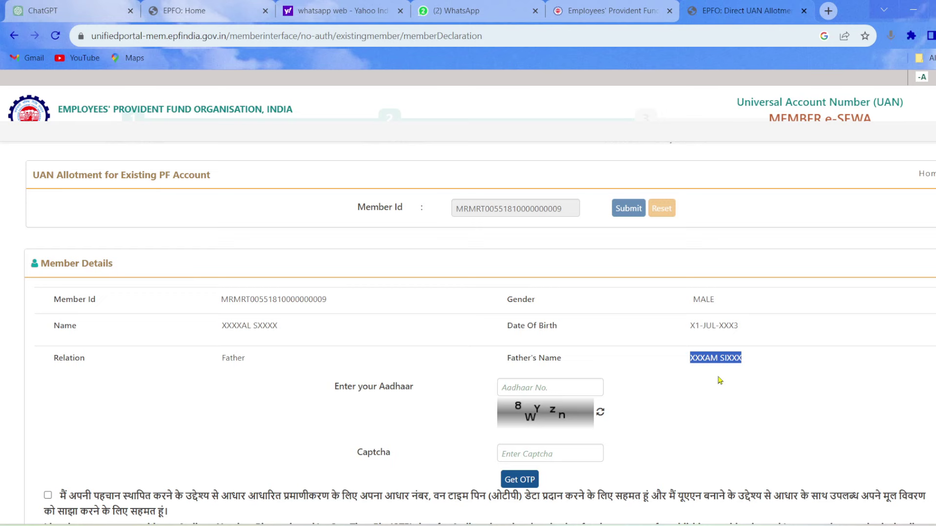
scroll(629, 412, "down", 1)
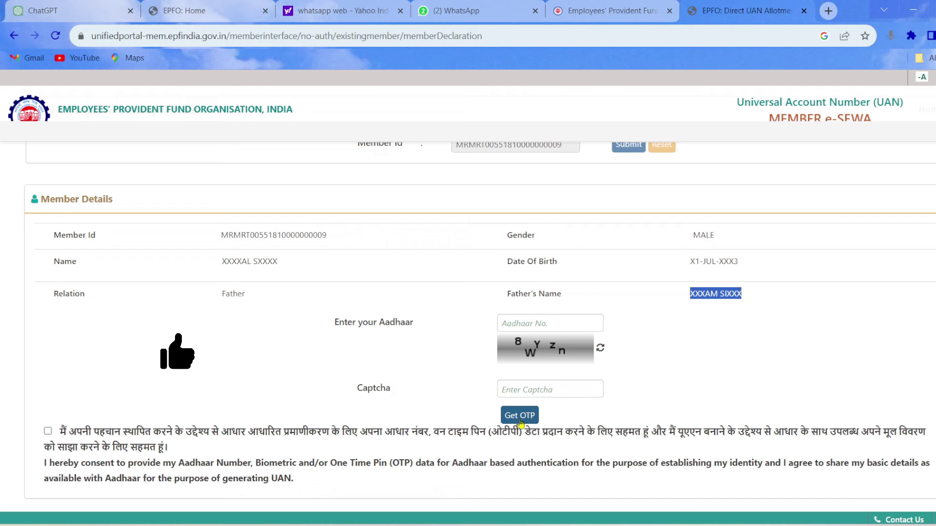
scroll(715, 313, "up", 3)
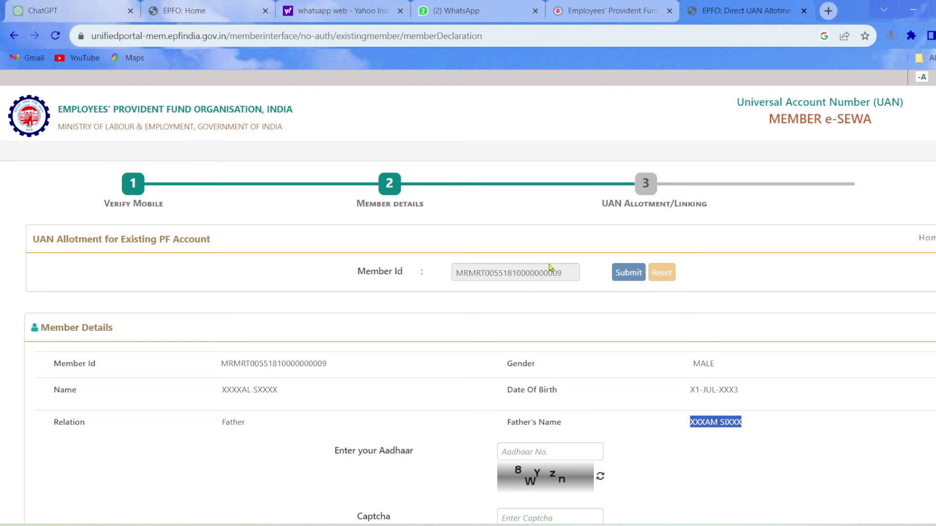
scroll(551, 268, "down", 1)
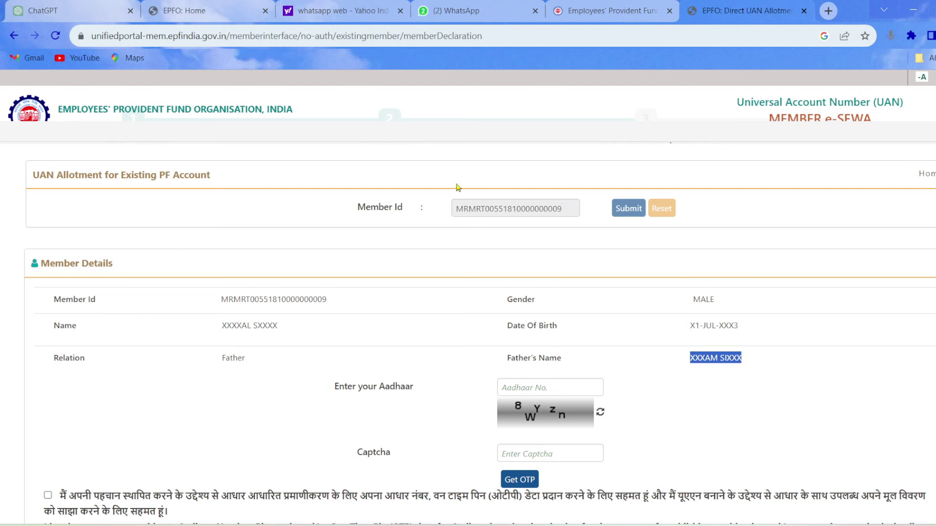
scroll(534, 343, "up", 1)
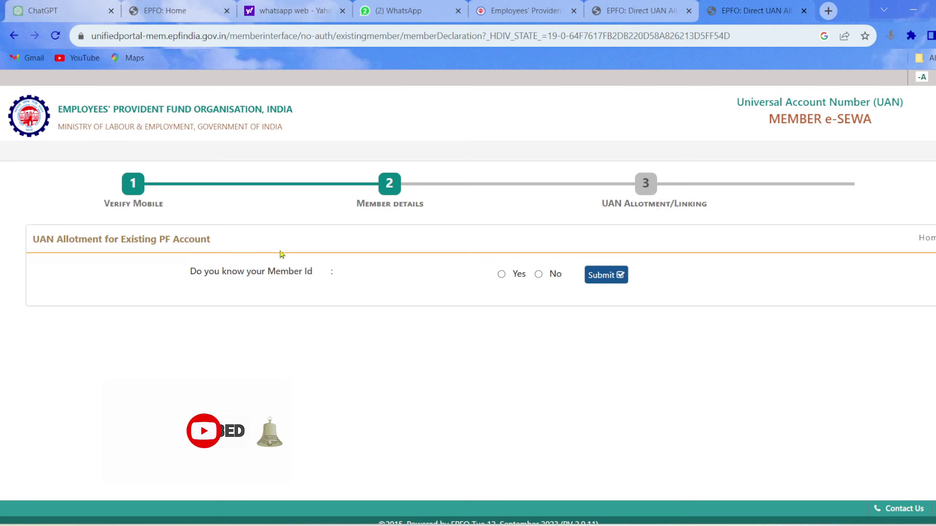
Step: Answer No to knowing the Member Id, and choose the state UTTAR PRADESH and the office MEERUT
left_click(538, 275)
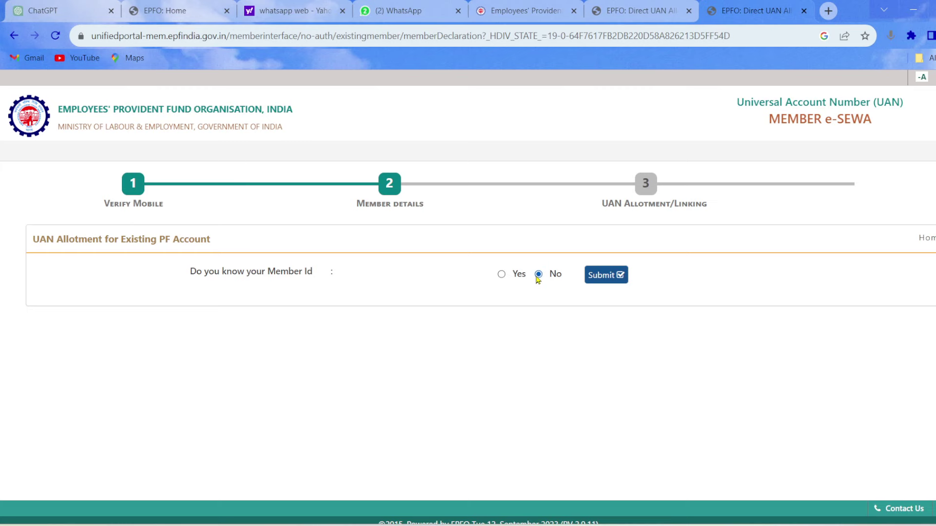
left_click(601, 276)
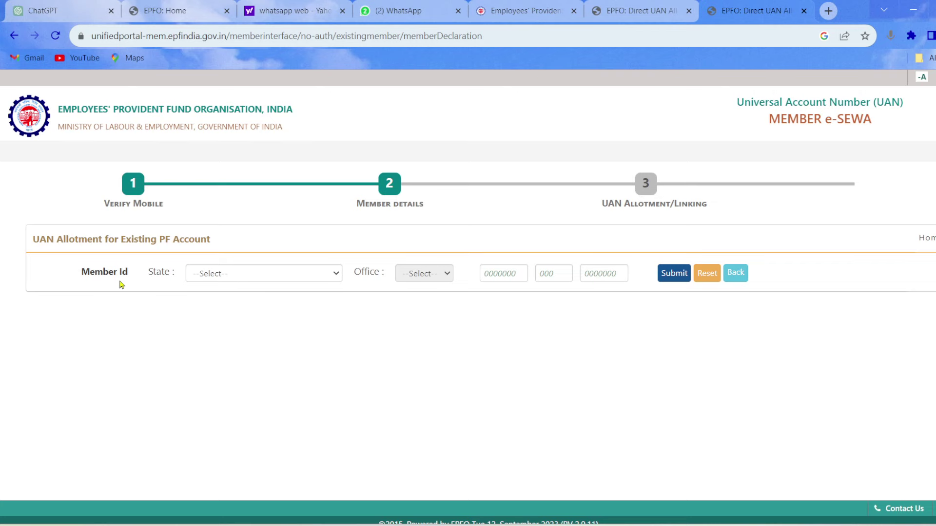
left_click(238, 278)
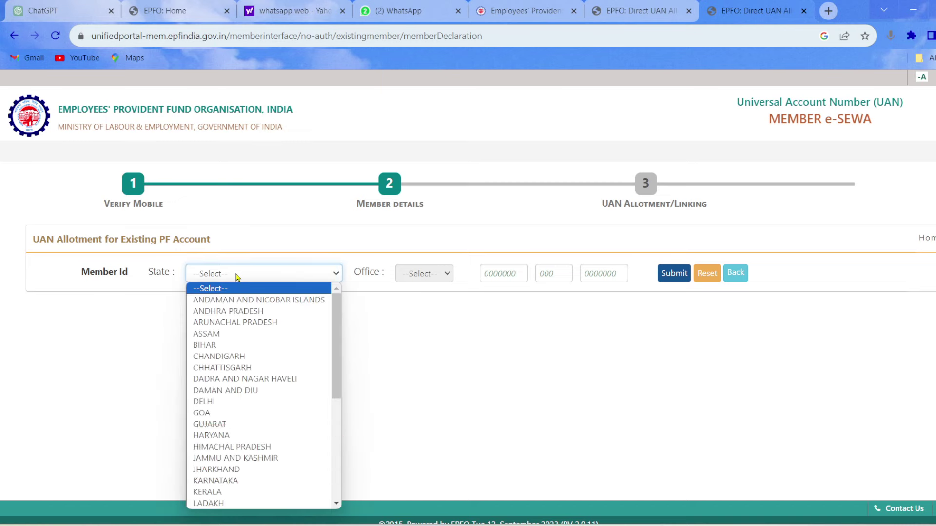
key("u")
key("Return")
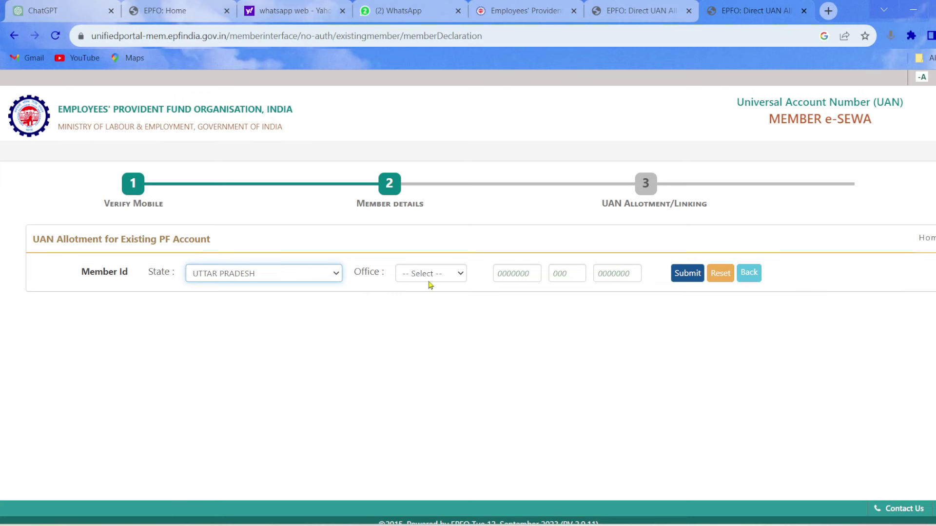
left_click(431, 281)
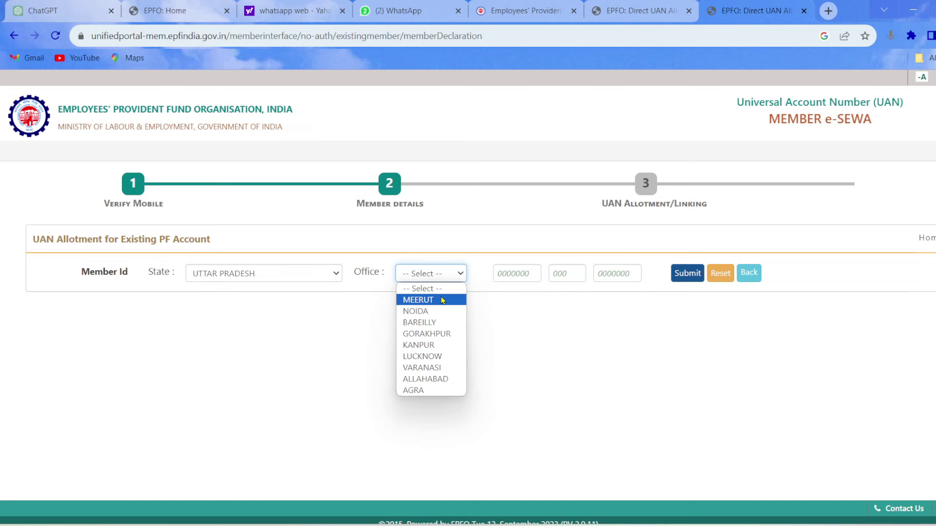
left_click(442, 301)
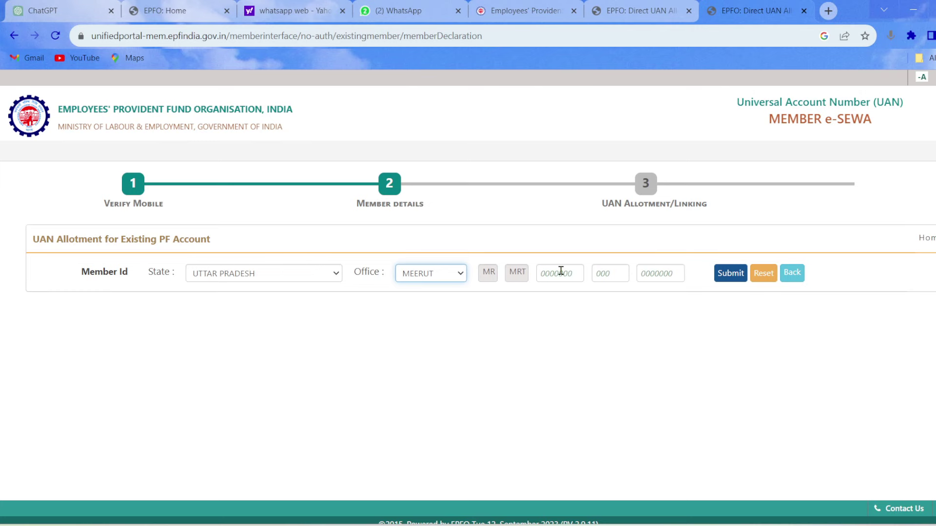
Step: Enter the member's account number in the last part of the Member Id
left_click(675, 273)
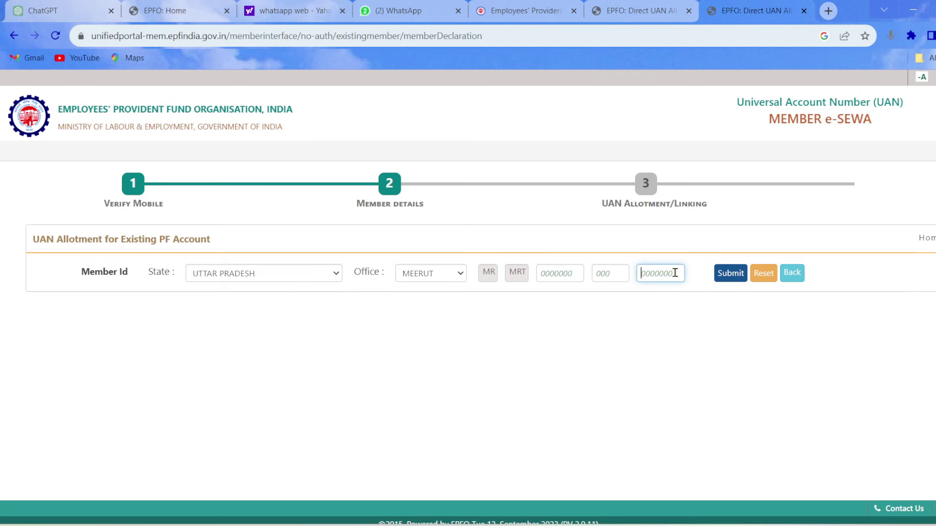
type("9")
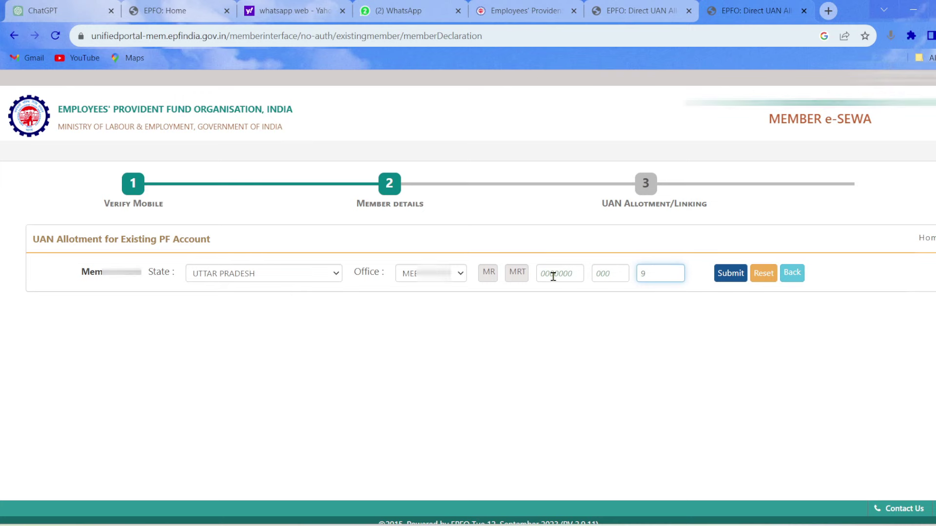
Step: On the EPFO Home page's Service Details table, compare the Member Id and Establishment ID columns, sorting by each, to see how the IDs are built
left_click(206, 16)
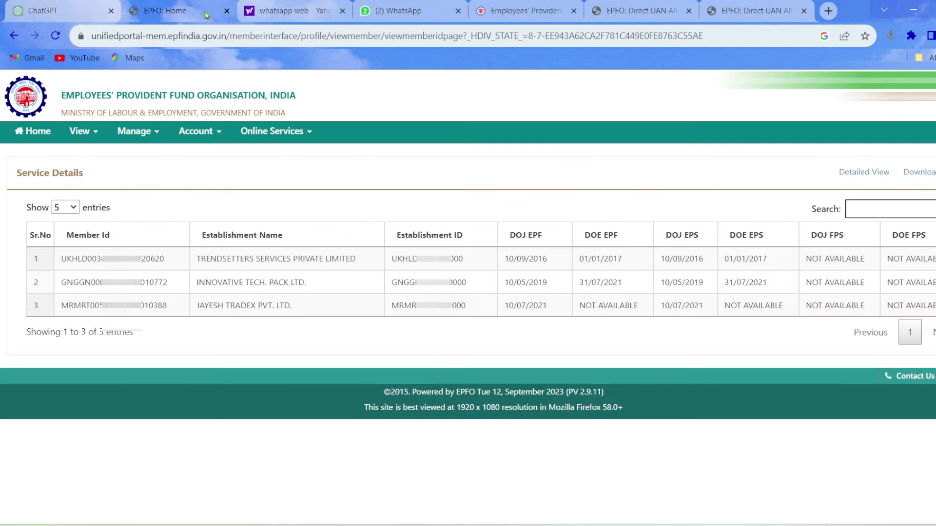
left_click(108, 237)
left_click_drag(60, 259, 174, 262)
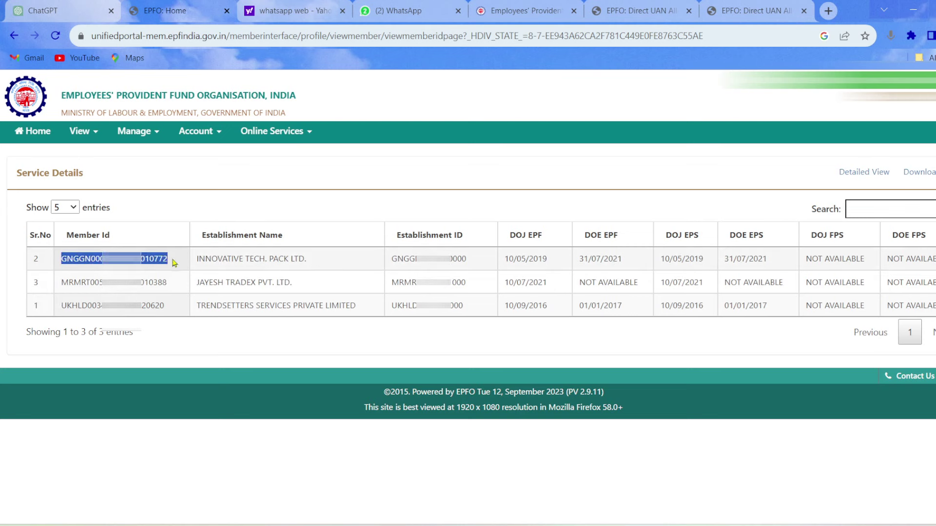
left_click(235, 361)
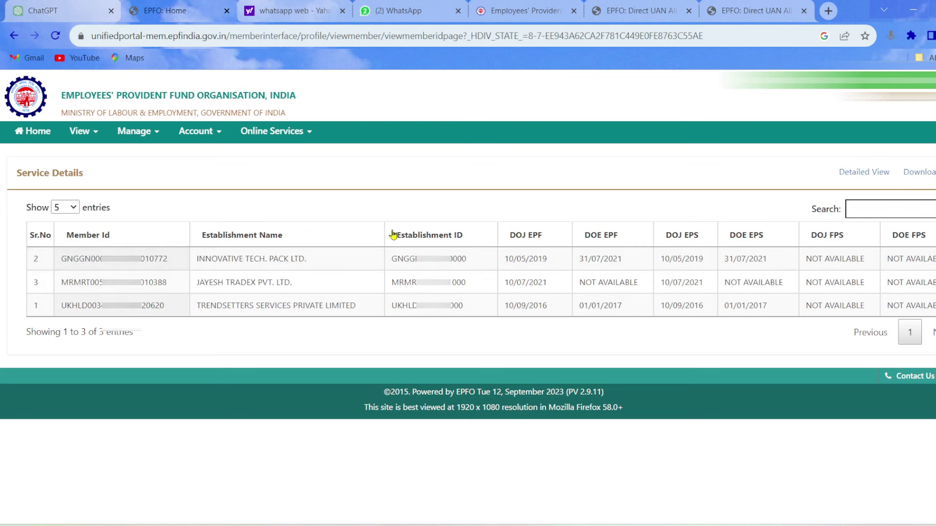
left_click(459, 236)
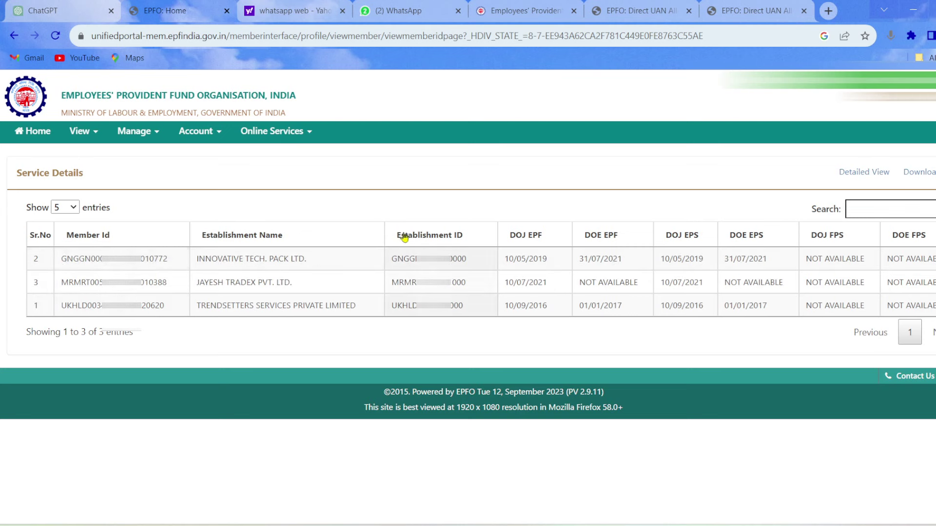
left_click(453, 235)
left_click_drag(465, 260, 391, 259)
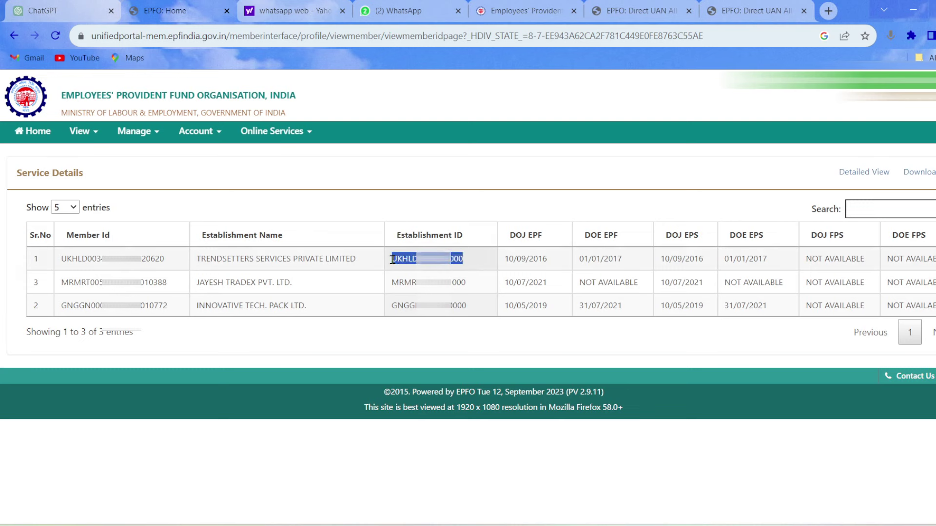
left_click_drag(61, 258, 174, 267)
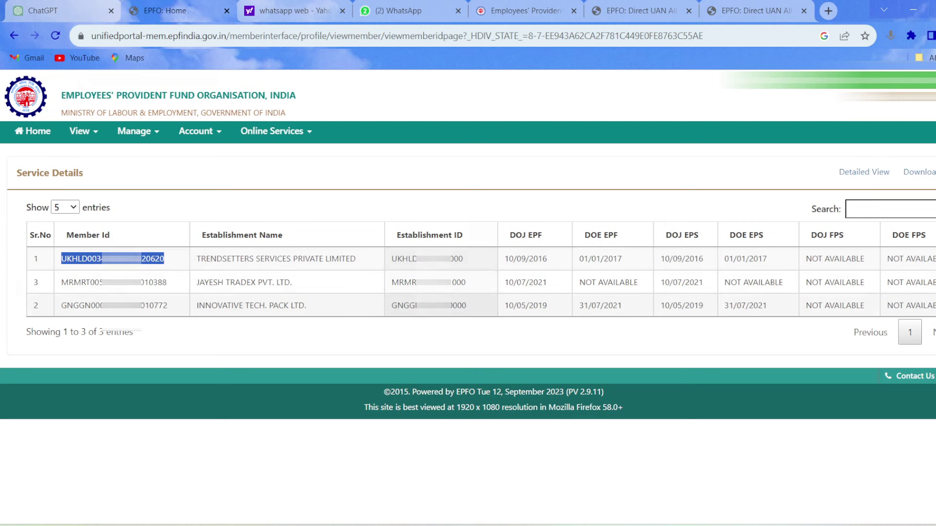
left_click(476, 334)
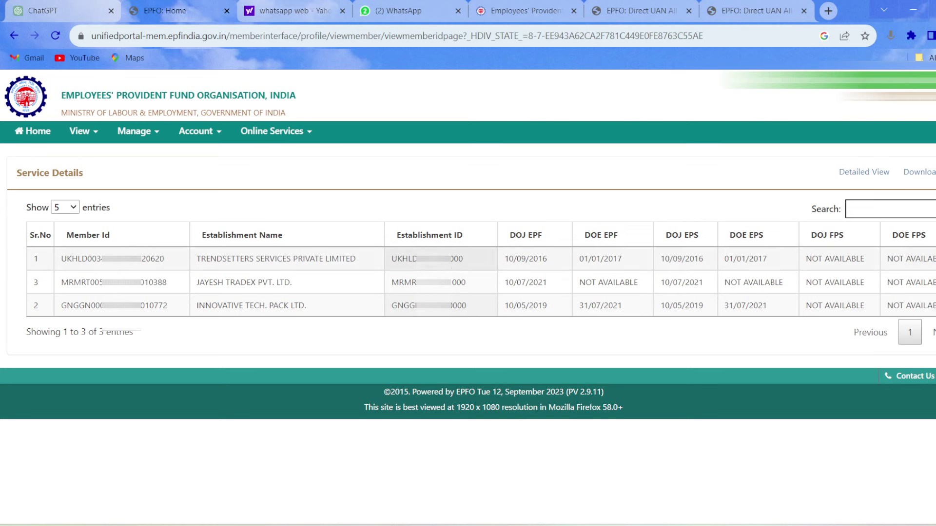
left_click_drag(419, 259, 469, 265)
Step: Return to the UAN allotment form, fill in the establishment, extension and account number parts of the Member Id, and submit it
key("ctrl+Tab")
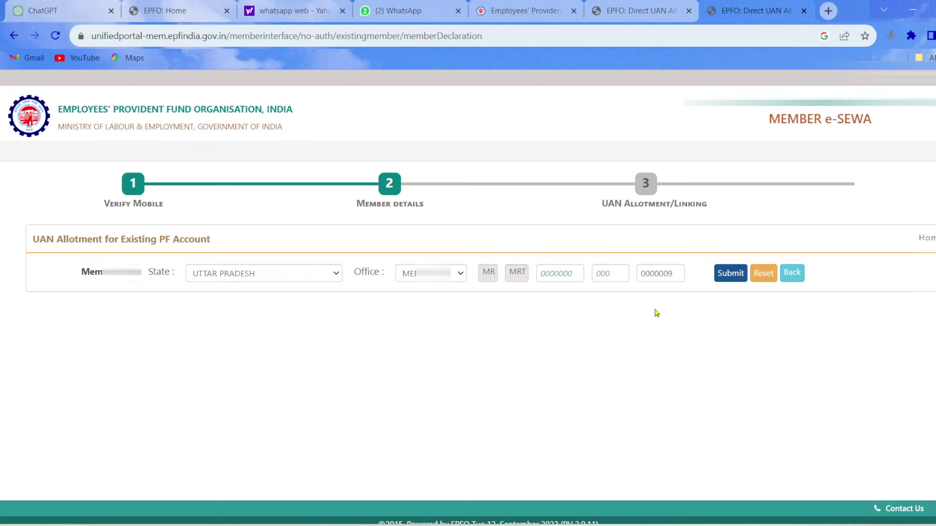
left_click(679, 273)
key("Tab")
left_click(677, 273)
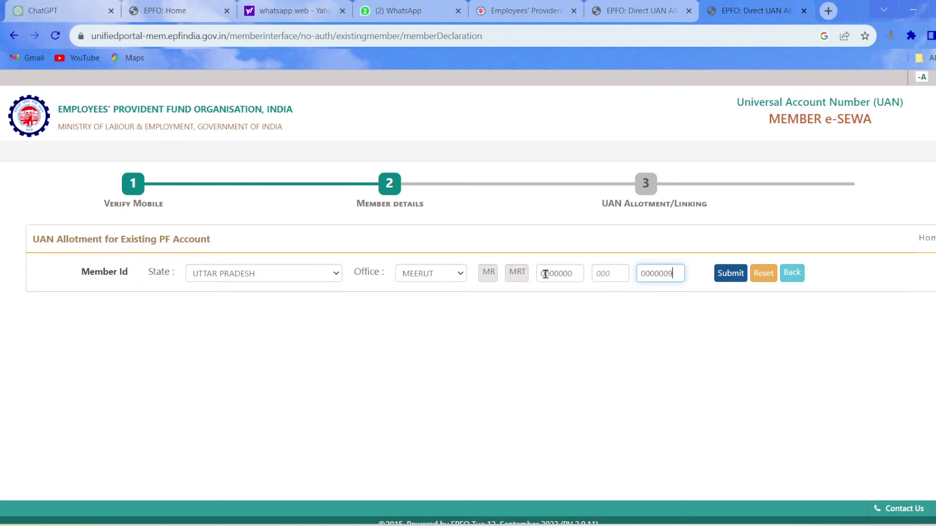
left_click_drag(545, 274, 621, 274)
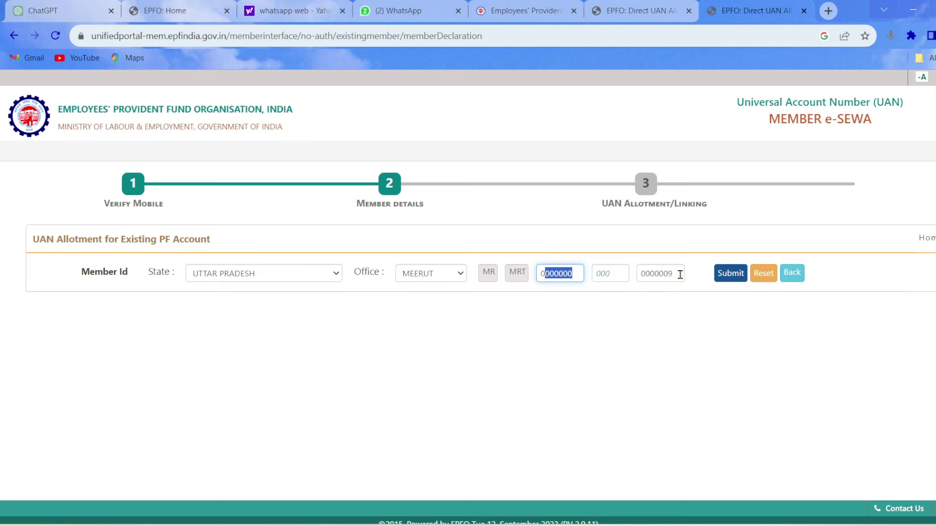
left_click_drag(679, 271, 664, 273)
left_click(600, 272)
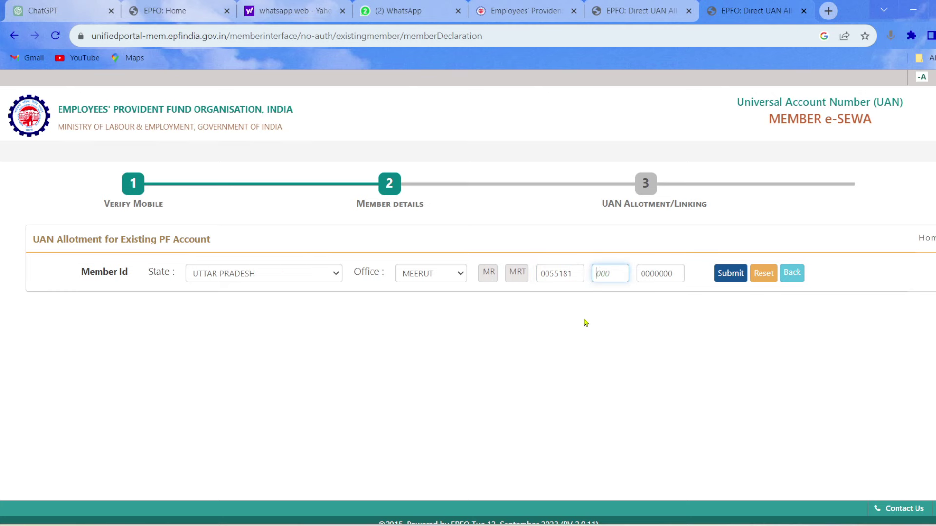
type("000")
left_click(664, 273)
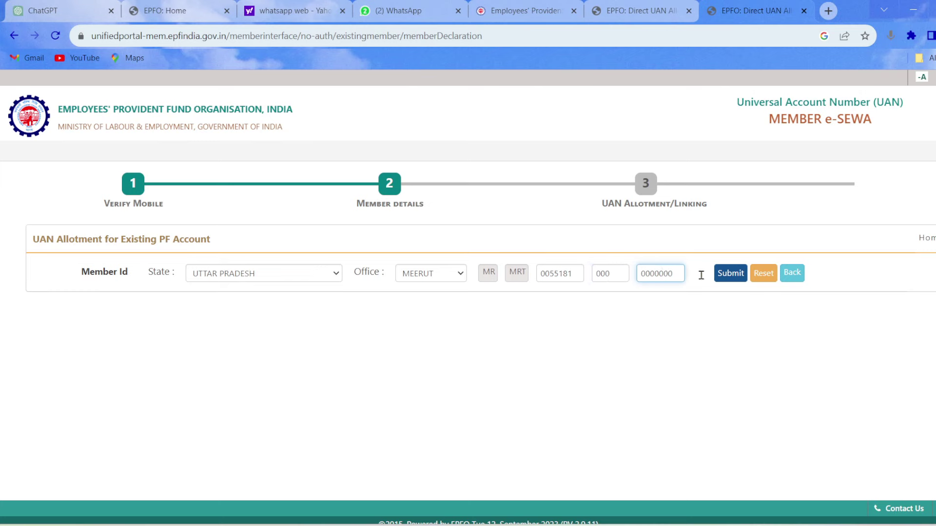
type("9")
left_click(725, 278)
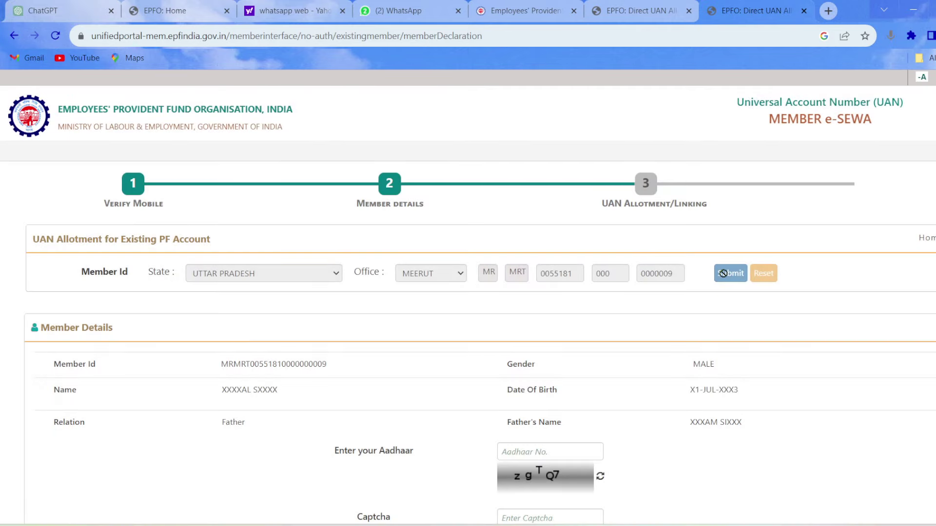
Step: Review the complete Member Id in the Member Details section, including its final digit, along with the Aadhaar and consent fields
scroll(722, 300, "down", 3)
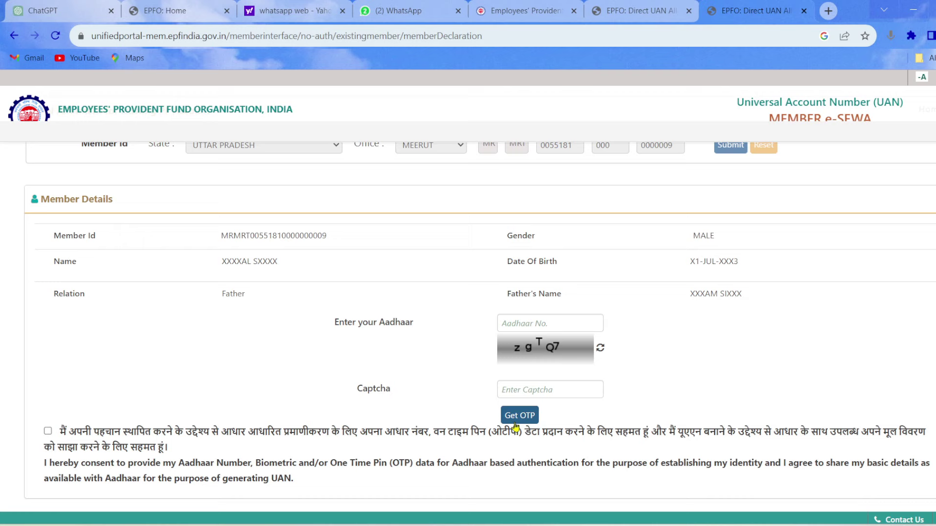
left_click_drag(219, 238, 343, 242)
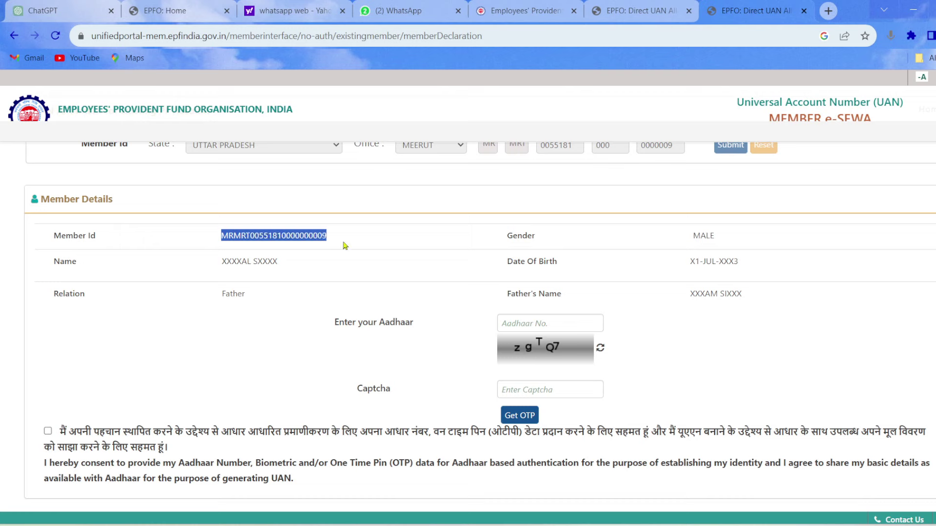
left_click(223, 236)
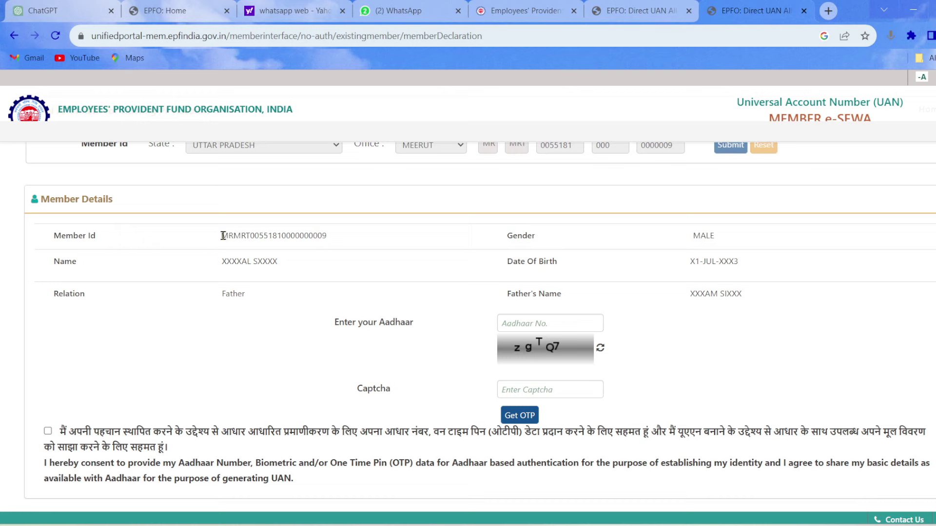
left_click_drag(223, 235, 332, 244)
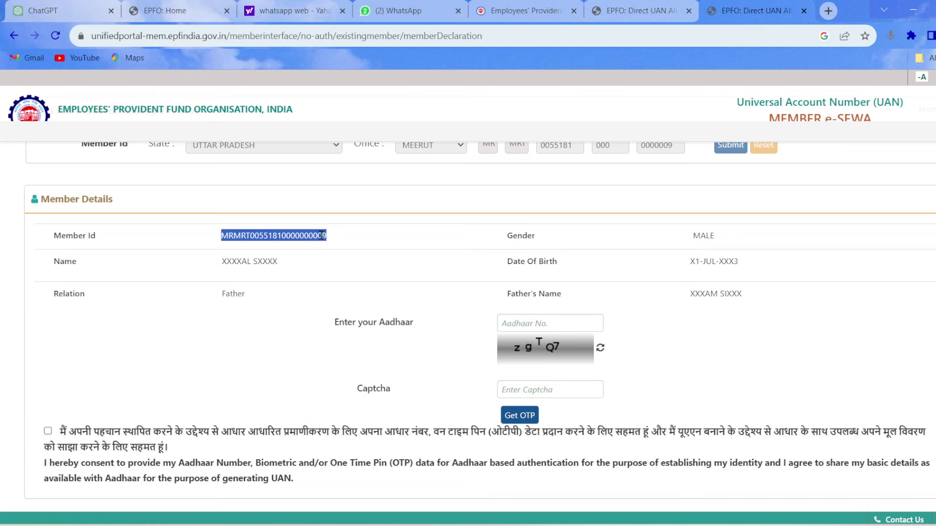
left_click(371, 245)
left_click_drag(321, 234, 332, 243)
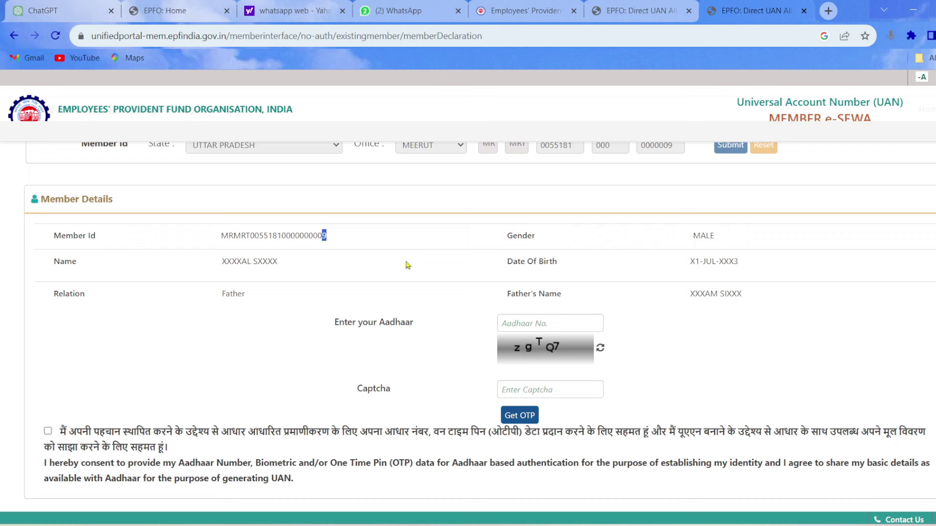
Step: Close this allotment tab and request the Aadhaar OTP in the other one, giving the Aadhaar number, captcha and consent
key("ctrl+w")
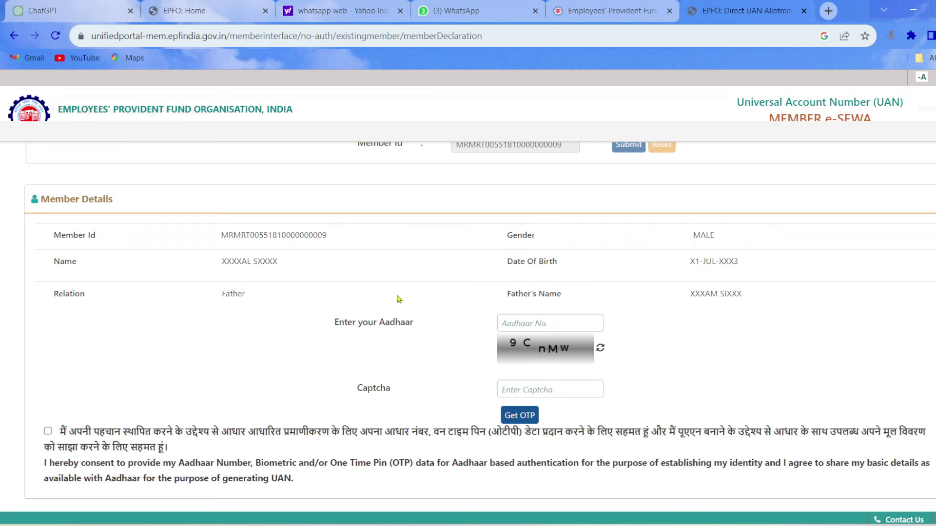
left_click(519, 316)
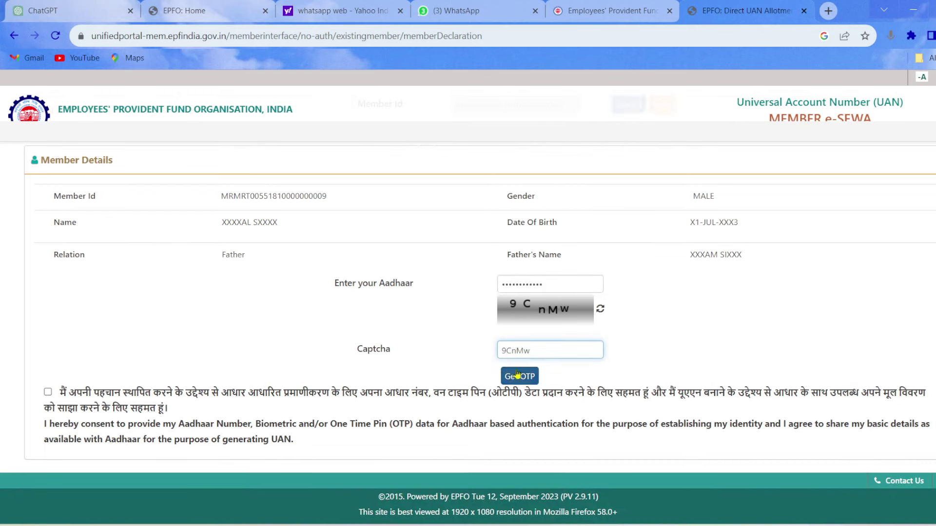
left_click(49, 394)
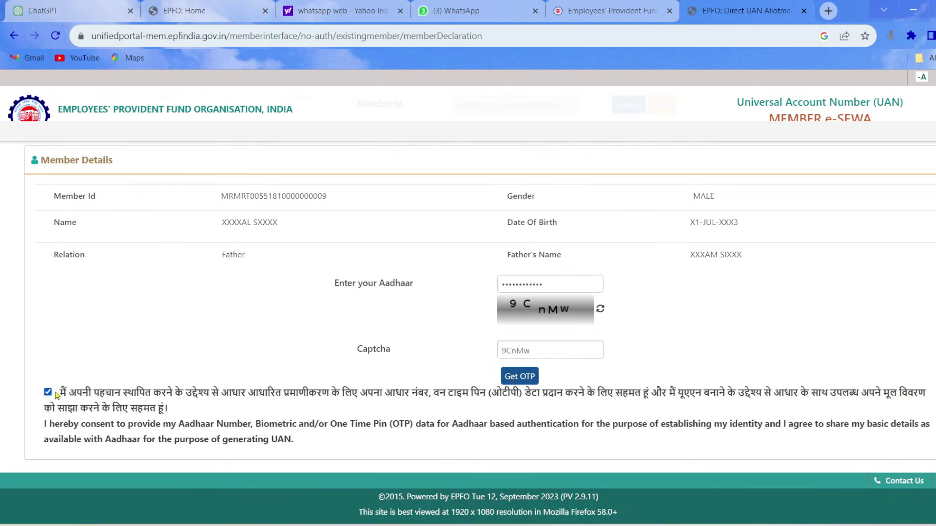
left_click(520, 376)
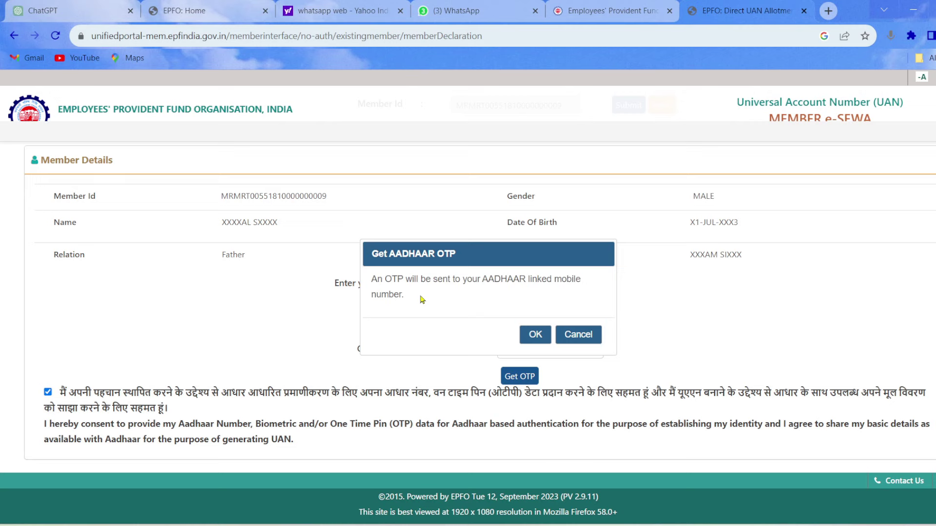
left_click(535, 336)
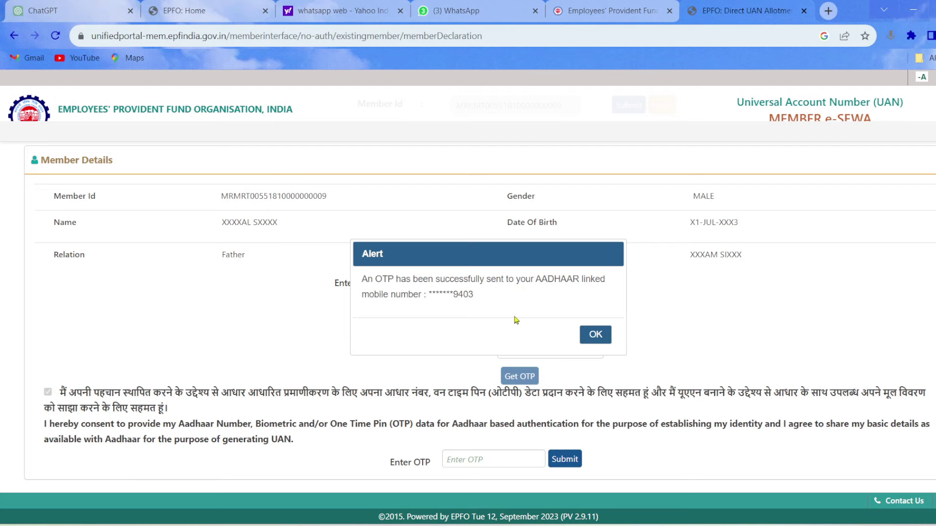
left_click(596, 335)
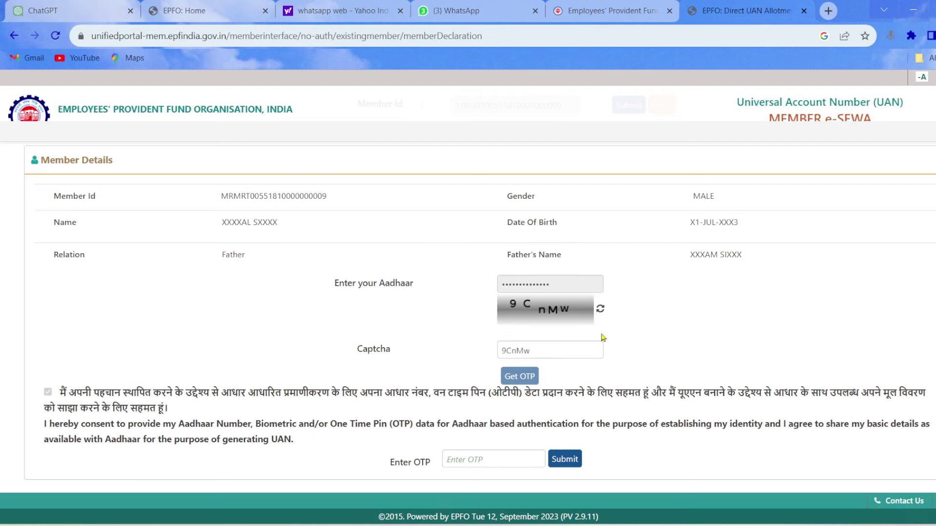
Step: Submit the OTP sent to the Aadhaar linked mobile and confirm allocating or linking the UAN to the Member Id
scroll(544, 370, "down", 1)
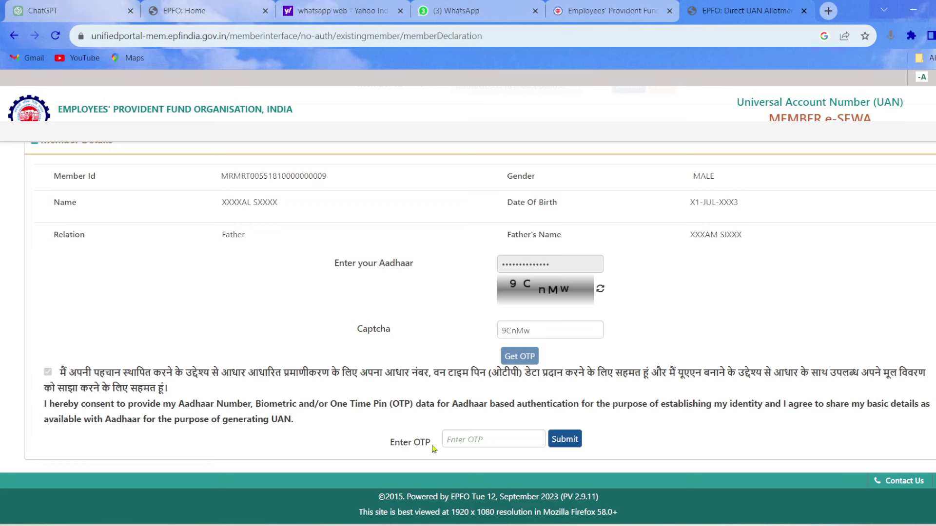
left_click(488, 445)
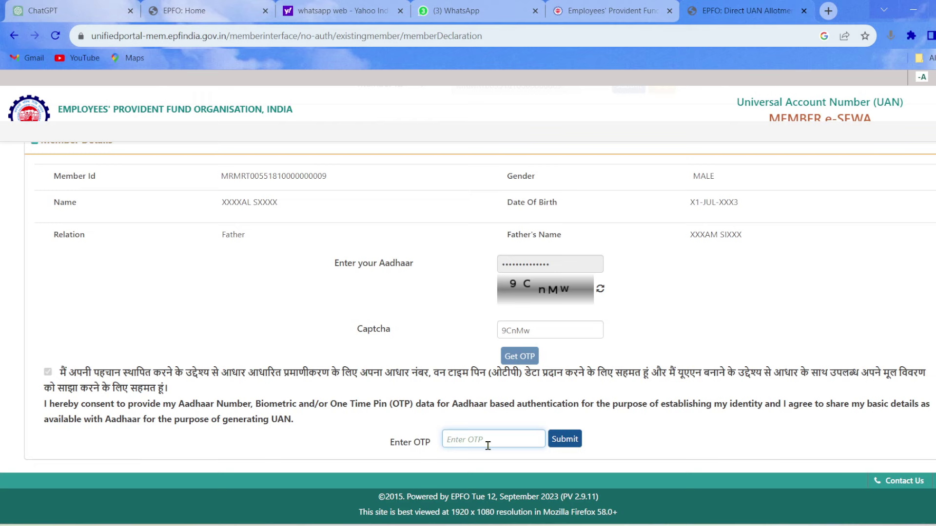
key("ctrl+v")
left_click(561, 437)
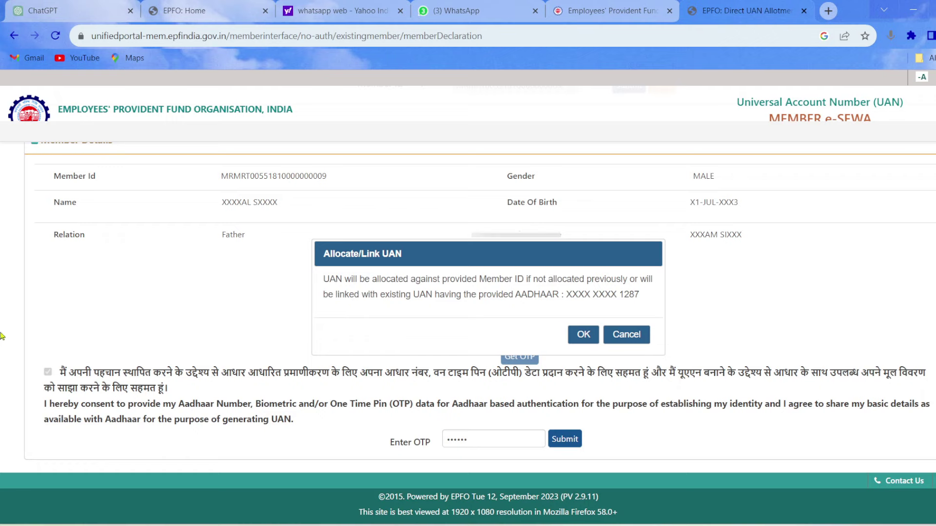
left_click(584, 335)
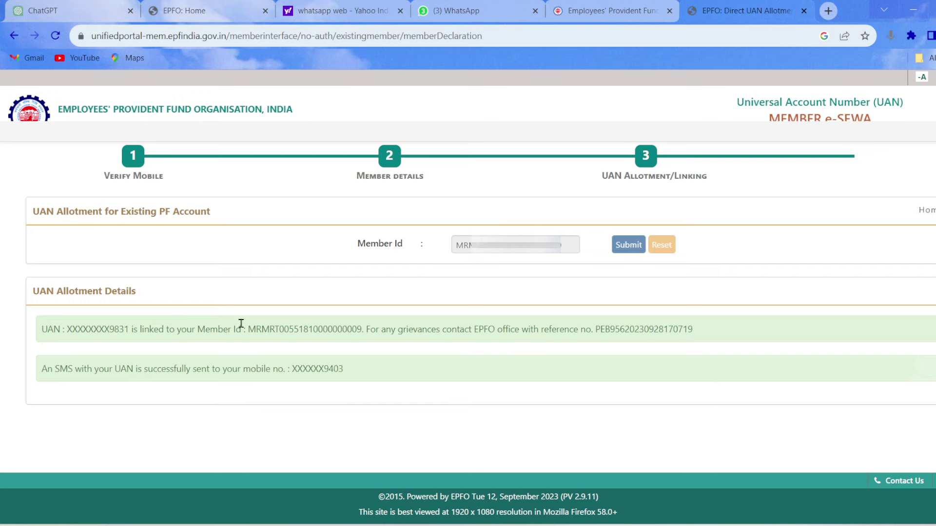
Step: Examine the UAN Allotment Details for the UAN and linked Member Id, the grievance reference number, and the SMS notice
left_click_drag(248, 330, 380, 333)
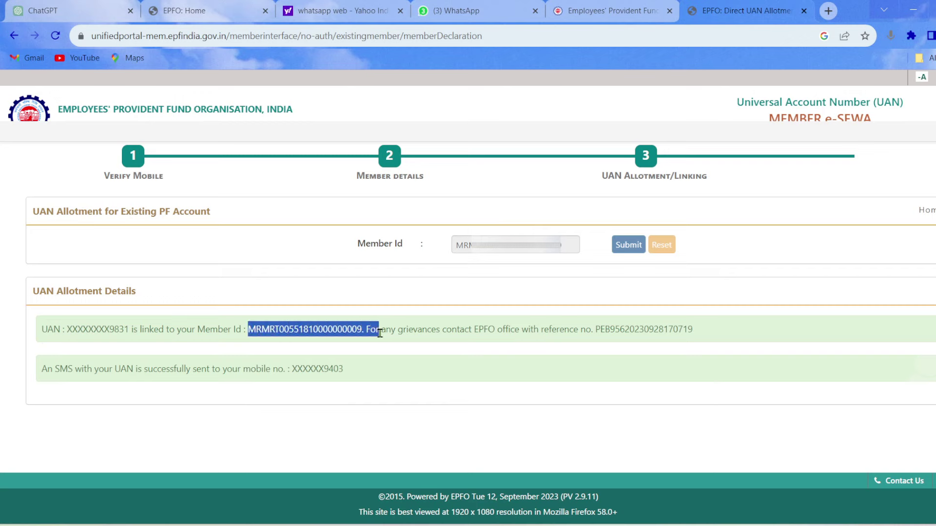
left_click(107, 342)
left_click_drag(62, 329, 125, 333)
left_click(135, 348)
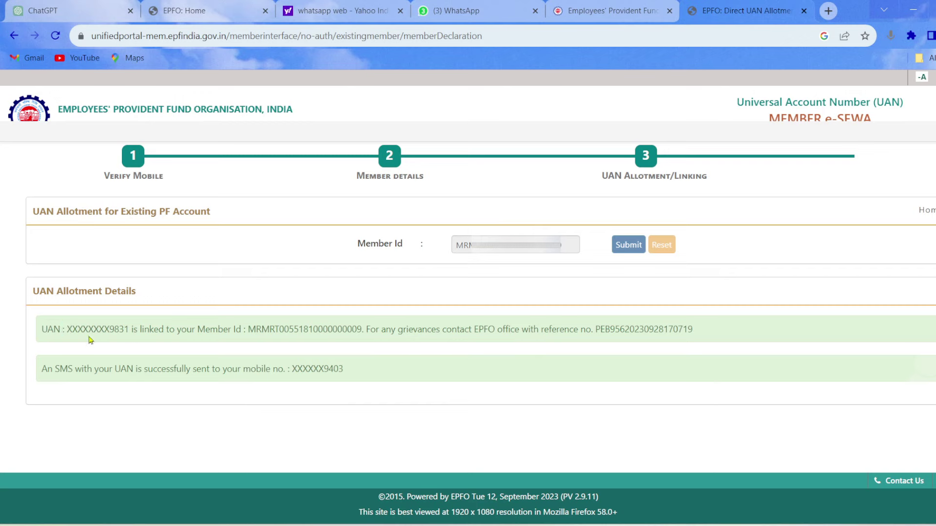
left_click_drag(42, 330, 129, 332)
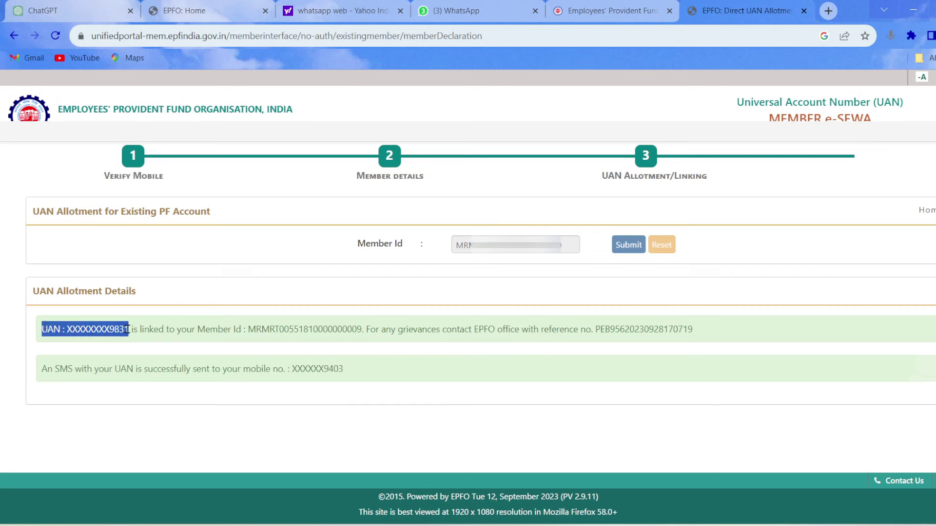
left_click(365, 331)
left_click_drag(365, 331, 693, 349)
left_click(693, 349)
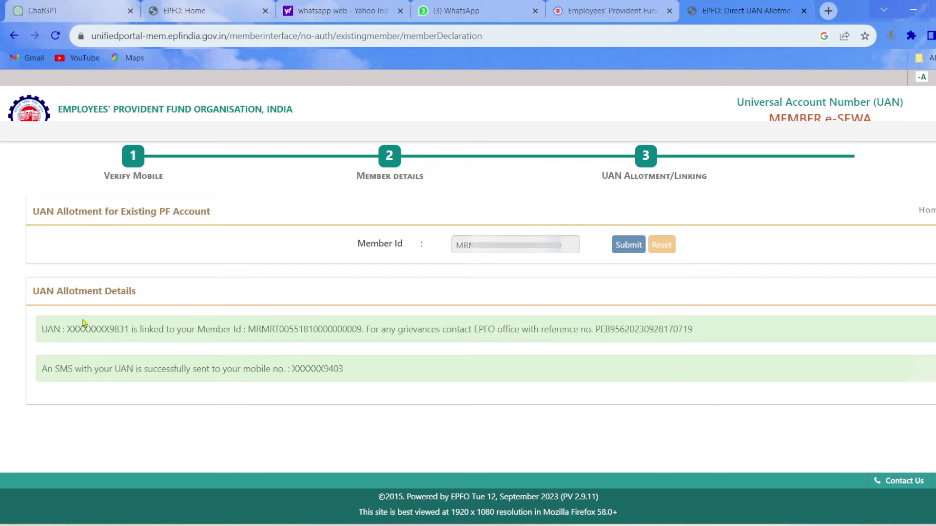
left_click_drag(41, 329, 129, 329)
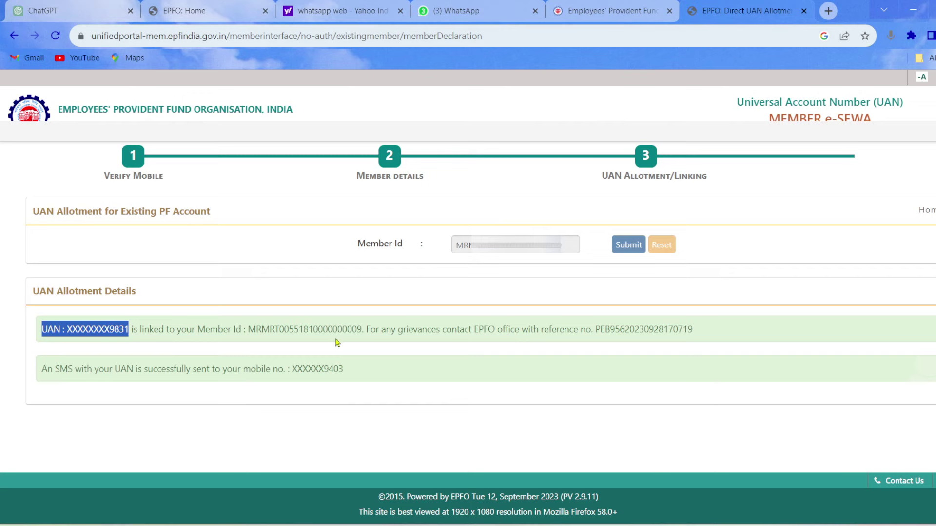
left_click(233, 399)
left_click_drag(48, 369, 348, 377)
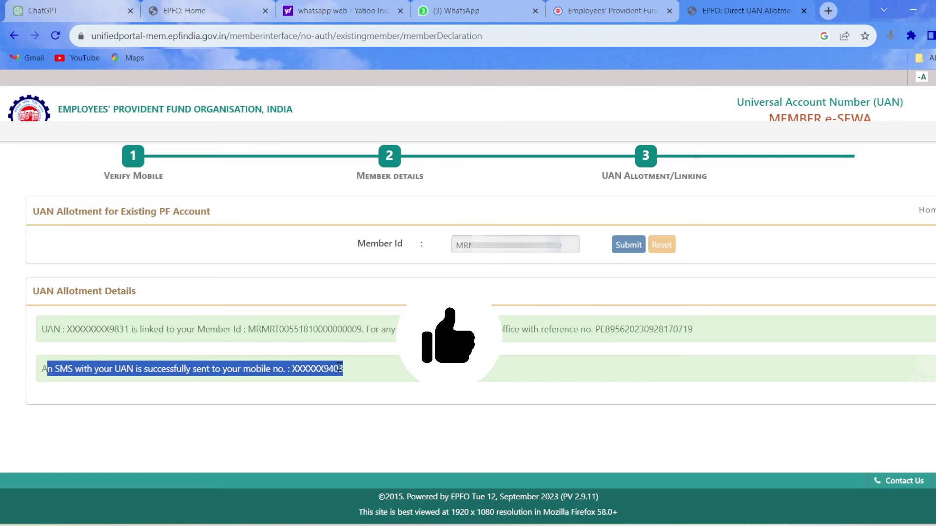
left_click_drag(43, 330, 376, 333)
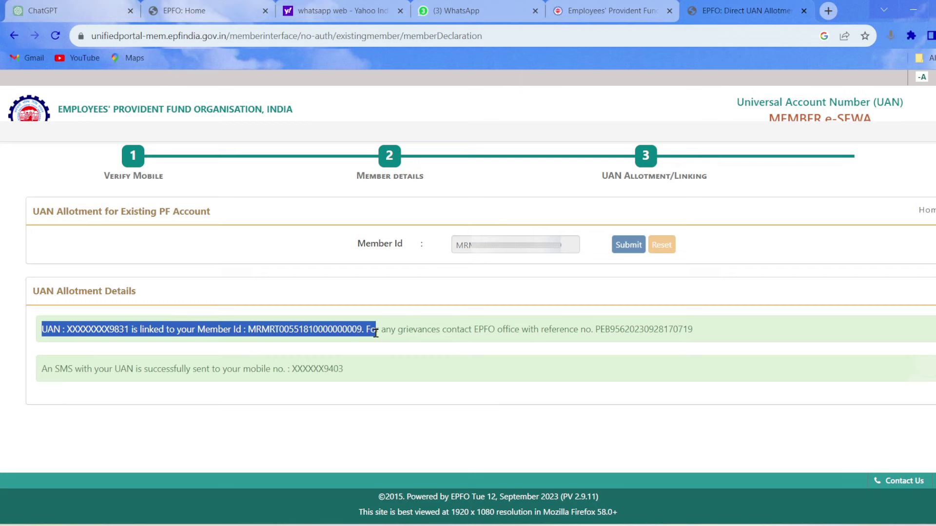
left_click_drag(375, 333, 383, 331)
left_click(367, 355)
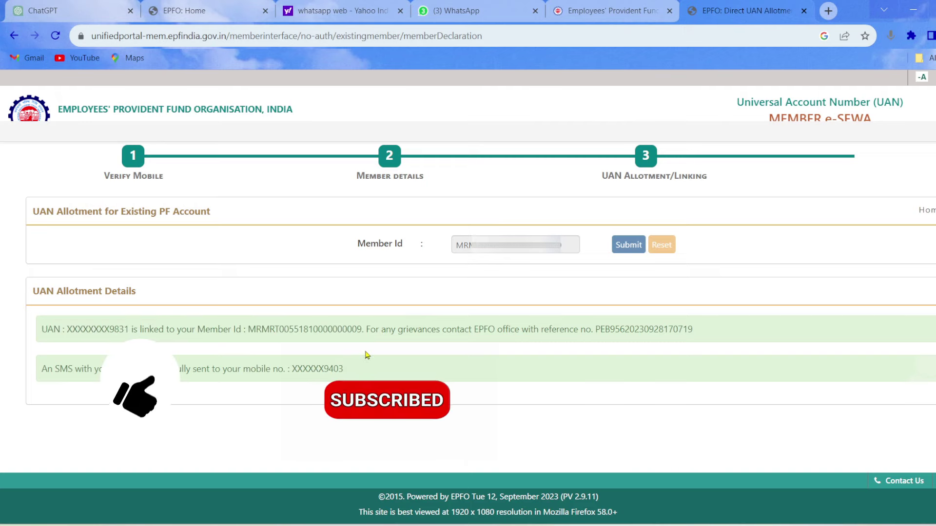